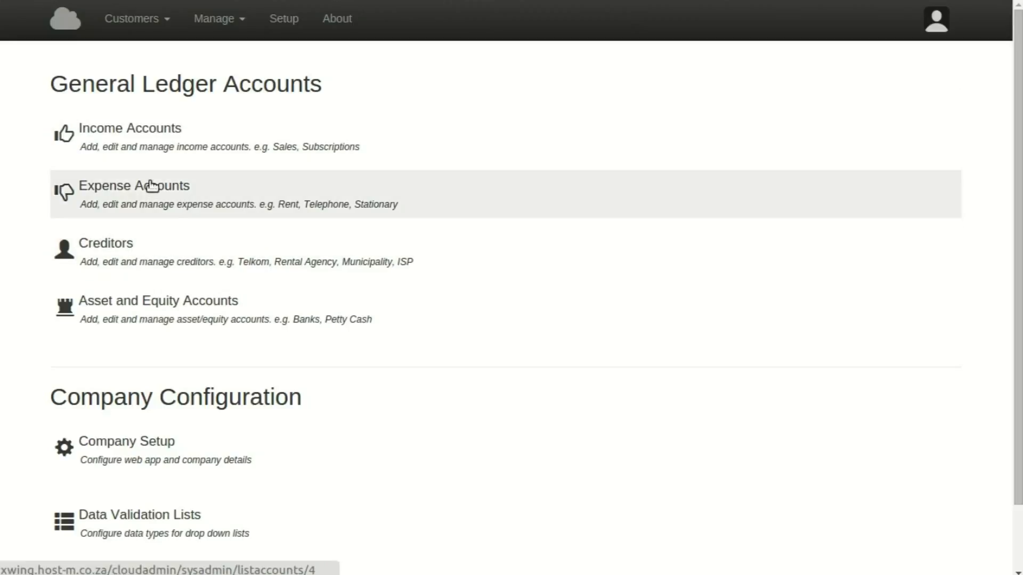
Open the Expense Accounts list, which shows only GENERAL EXPENSE (1003).
{"action": "left_click", "coordinate": [149, 188]}
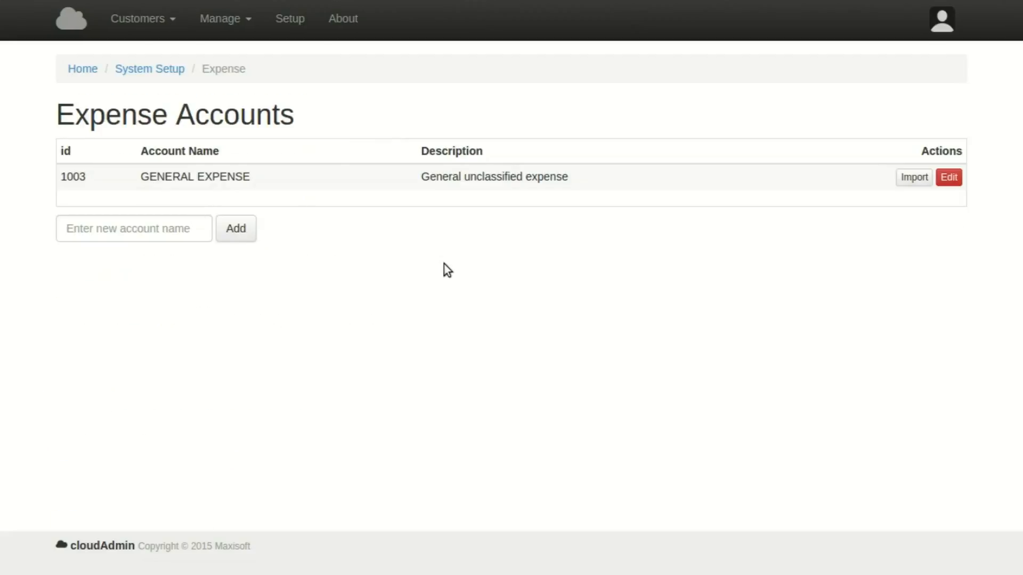
Add a WEB HOSTING expense account (id 1010) and return to the expense accounts list.
{"action": "left_click", "coordinate": [114, 229]}
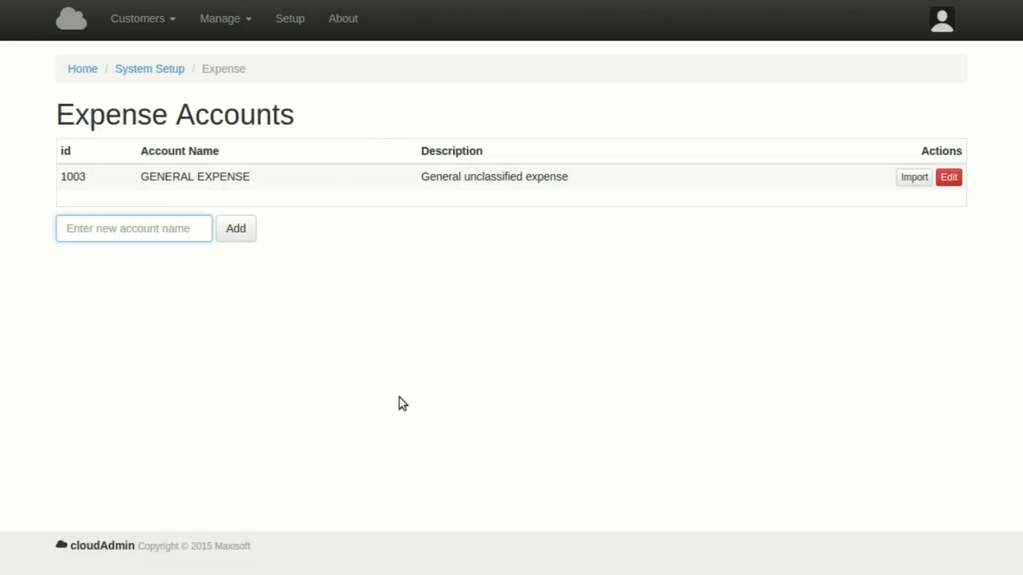
{"action": "type", "text": "WEB HOS"}
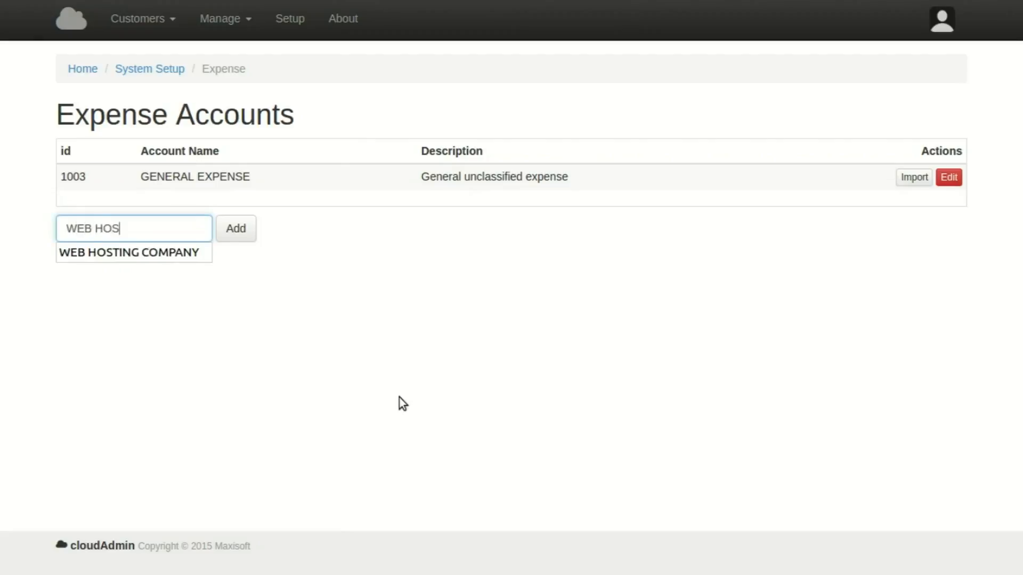
{"action": "type", "text": "TING"}
{"action": "left_click", "coordinate": [231, 347]}
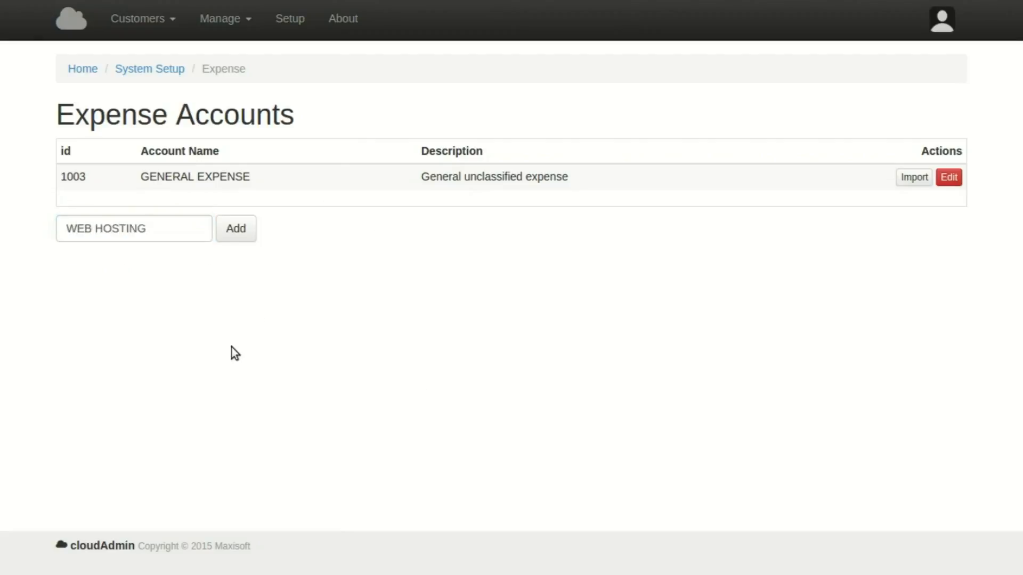
{"action": "left_click", "coordinate": [233, 230]}
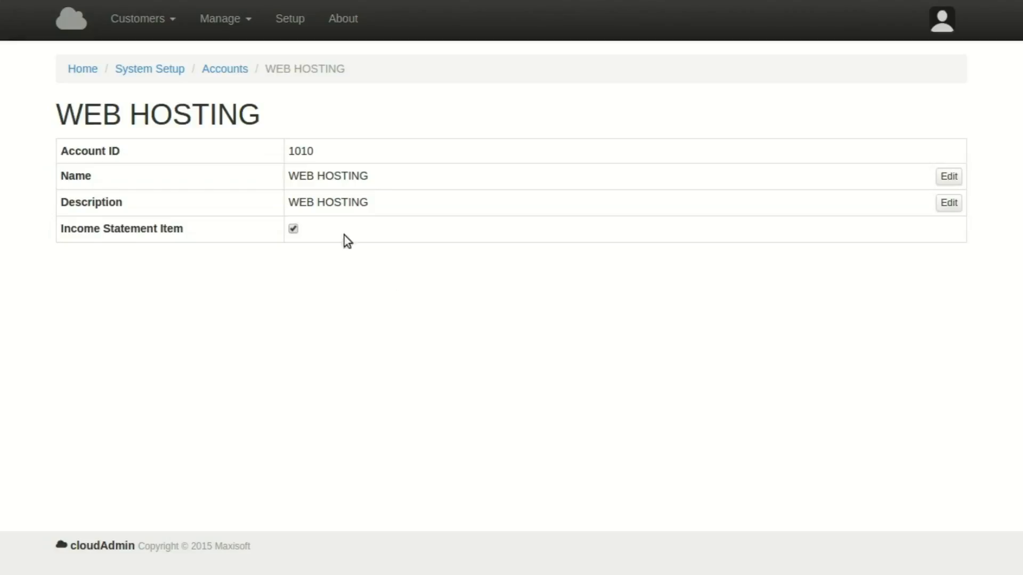
{"action": "left_click", "coordinate": [221, 69]}
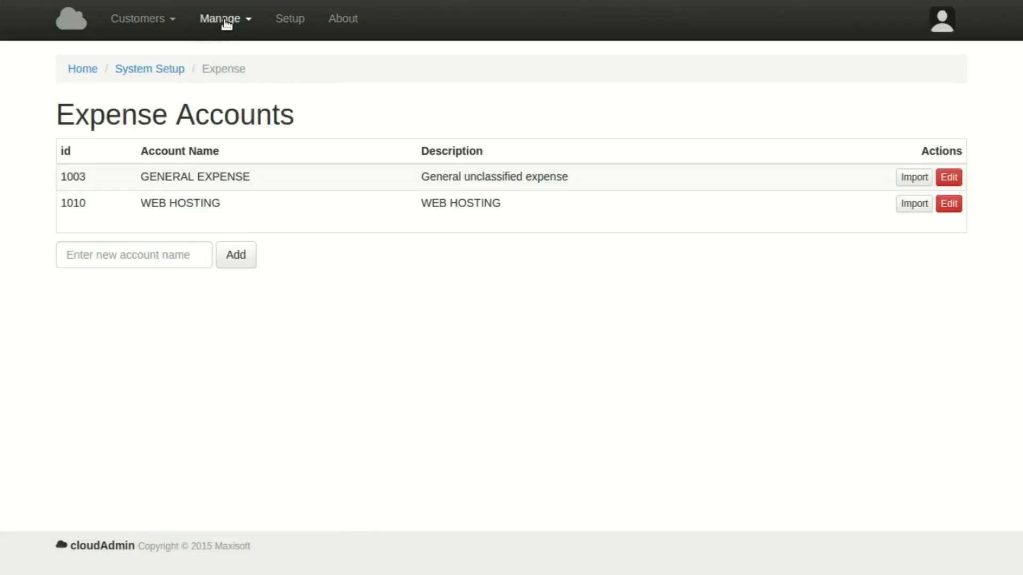
{"action": "left_click", "coordinate": [226, 19]}
Add a creditor account named THE WEB HOST, which becomes account 1011.
{"action": "left_click", "coordinate": [227, 75]}
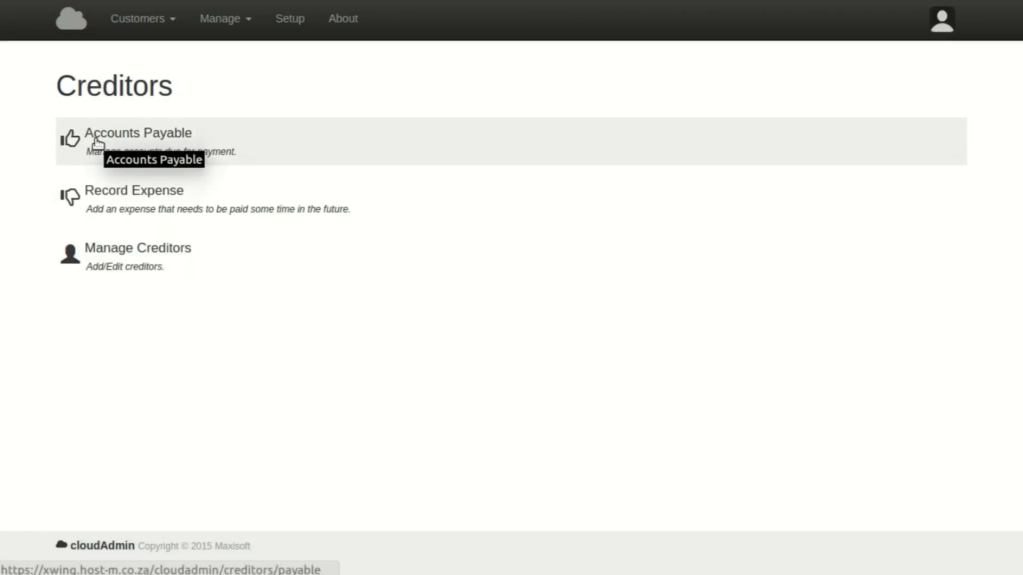
{"action": "left_click", "coordinate": [94, 249]}
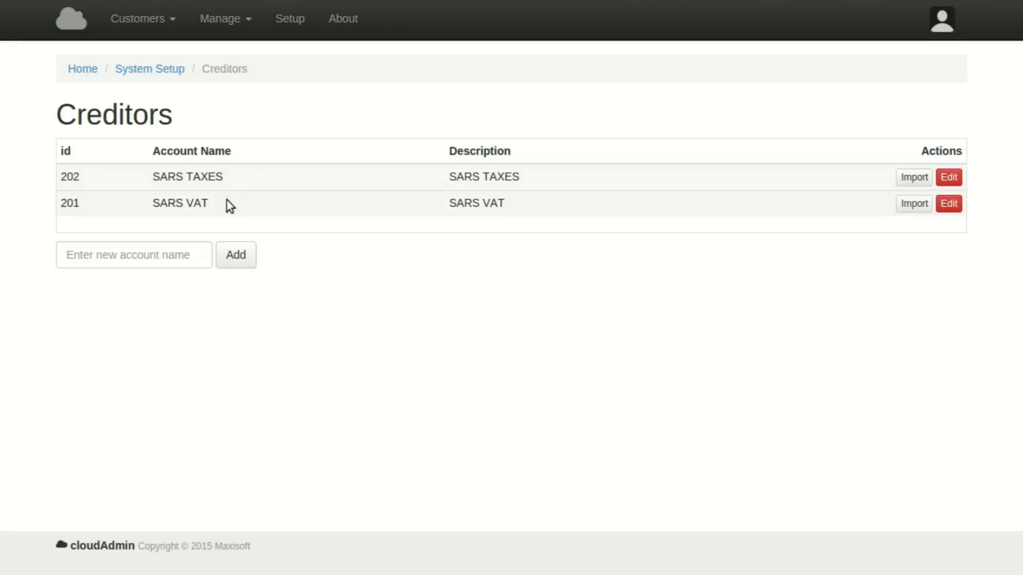
{"action": "left_click", "coordinate": [139, 257]}
{"action": "type", "text": "THE "}
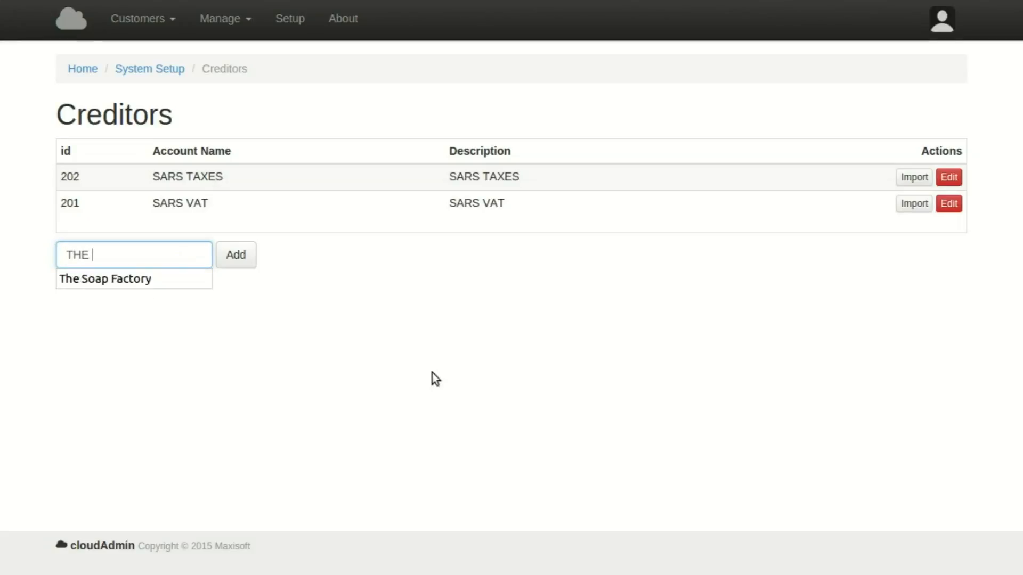
{"action": "type", "text": "WEB HOST"}
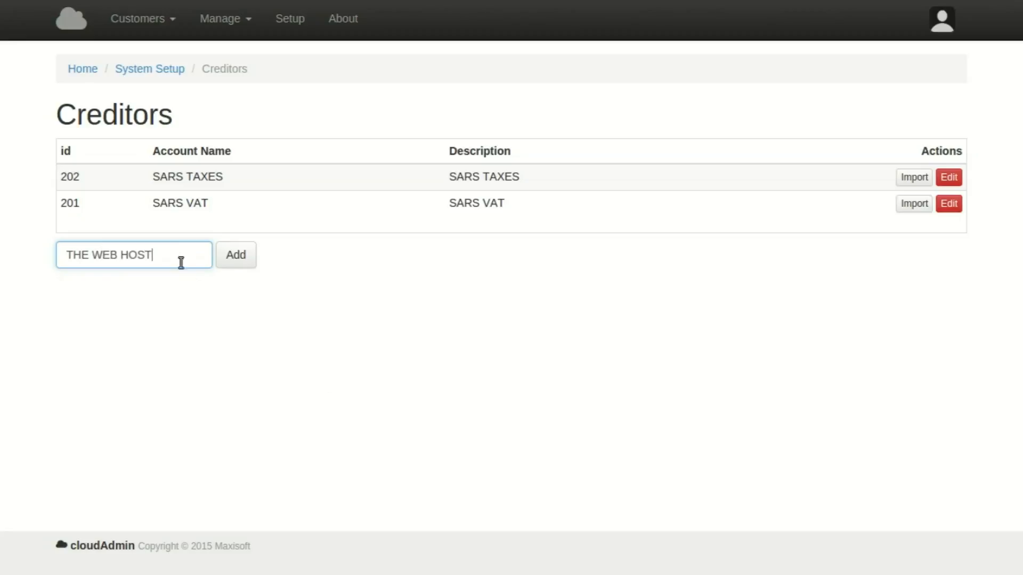
{"action": "left_click", "coordinate": [240, 261]}
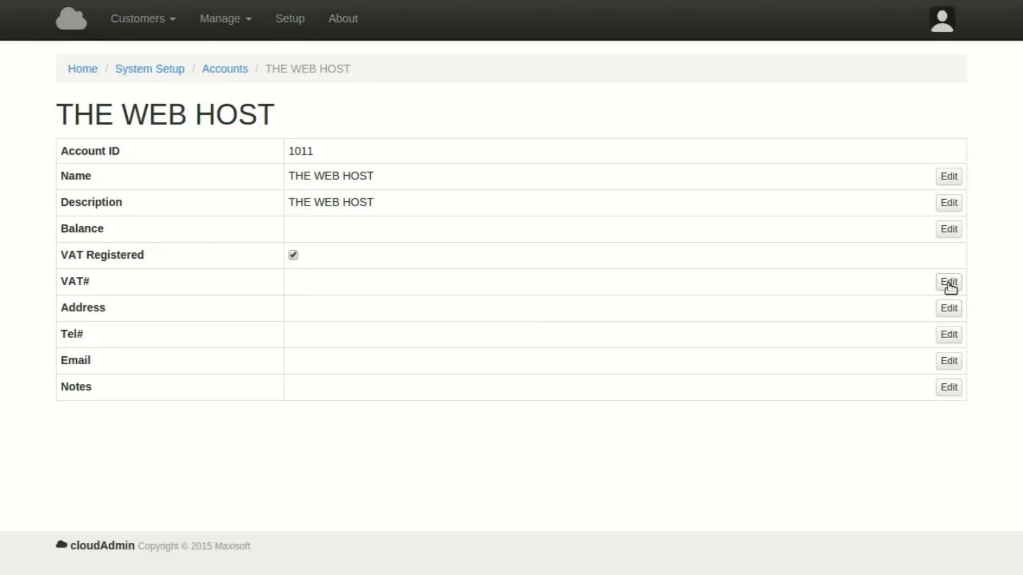
Enter and save THE WEB HOST's VAT registration number.
{"action": "left_click", "coordinate": [949, 282]}
{"action": "left_click", "coordinate": [405, 126]}
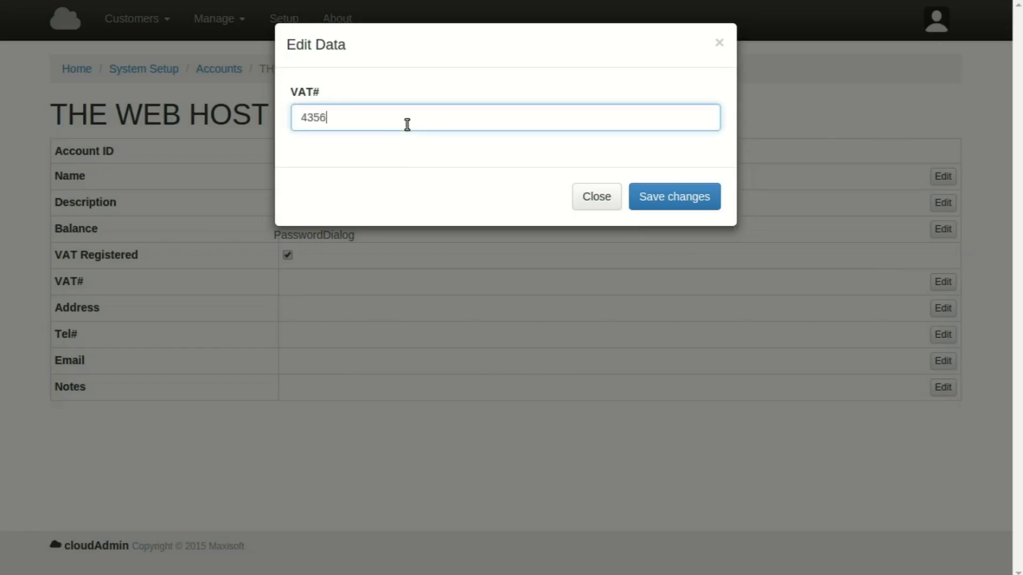
{"action": "left_click", "coordinate": [653, 194]}
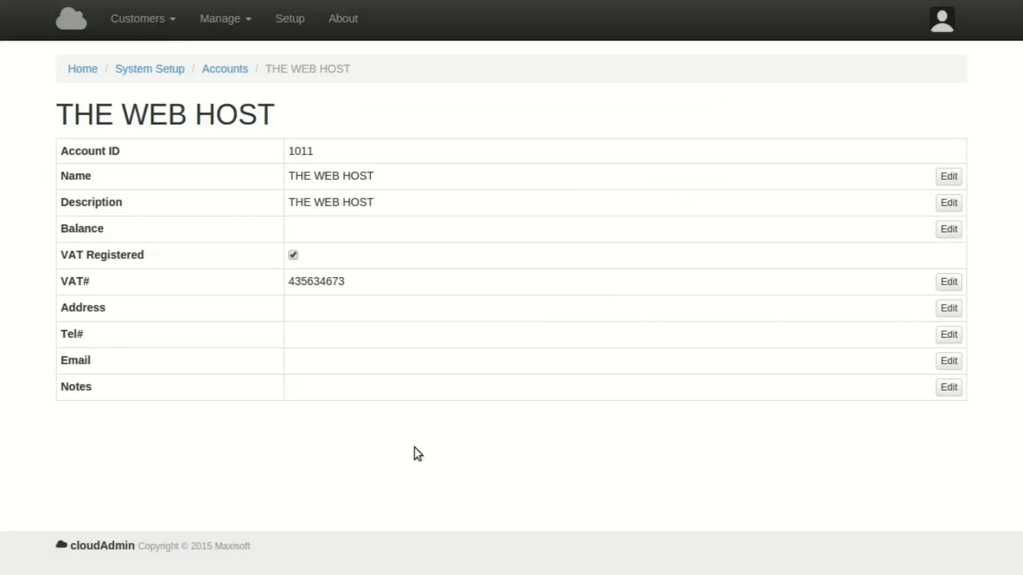
{"action": "left_click_drag", "start_coordinate": [347, 284], "coordinate": [297, 281]}
{"action": "left_click", "coordinate": [382, 281]}
Set THE WEB HOST's balance to 0 and go back to the Creditors list.
{"action": "left_click", "coordinate": [953, 229]}
{"action": "left_click", "coordinate": [338, 118]}
{"action": "type", "text": "0"}
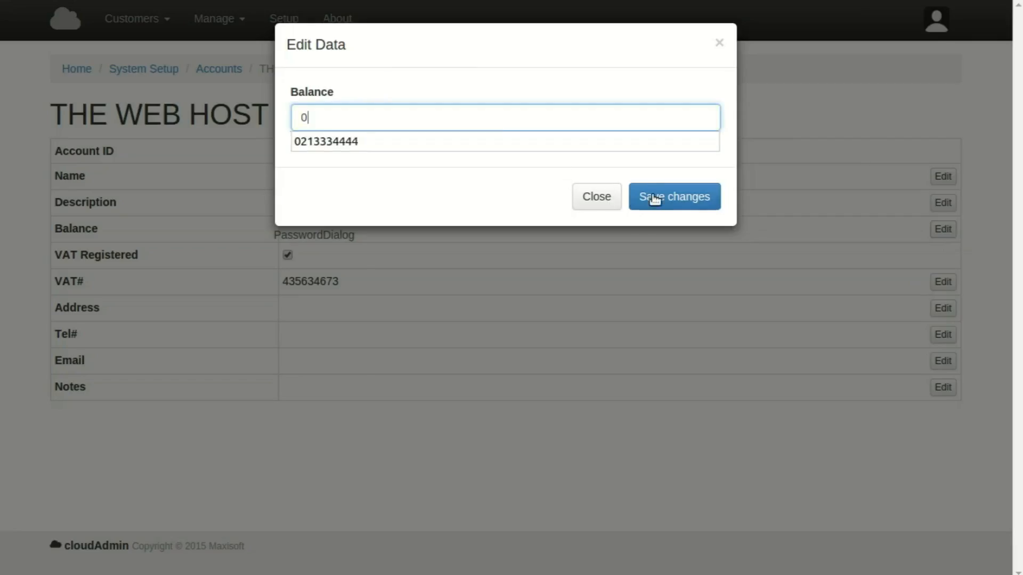
{"action": "left_click", "coordinate": [651, 197]}
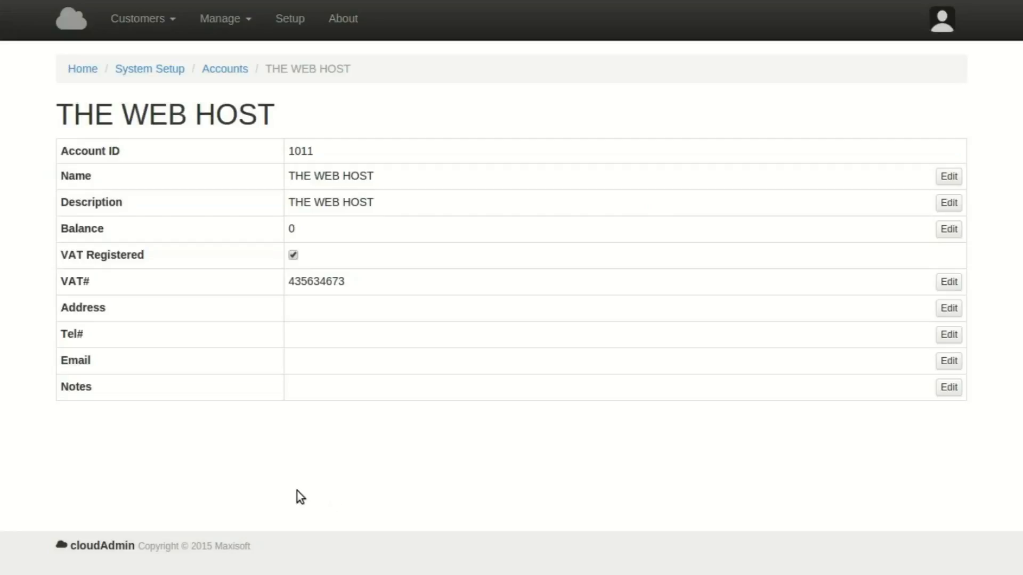
{"action": "left_click", "coordinate": [223, 70]}
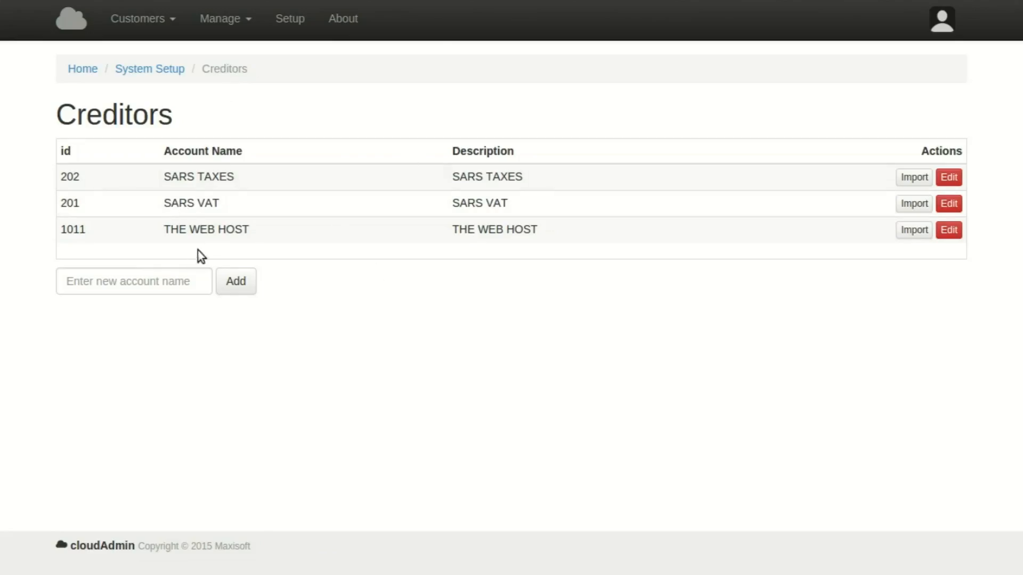
{"action": "left_click", "coordinate": [225, 17]}
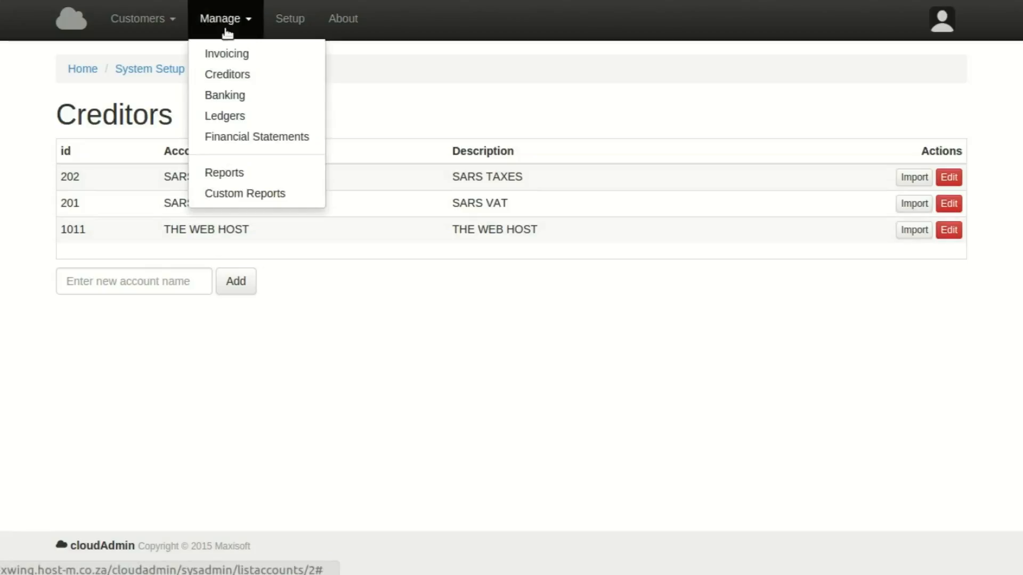
Start an expense invoice from THE WEB HOST dated 2016-02-01, due 2016-03-01.
{"action": "left_click", "coordinate": [223, 74]}
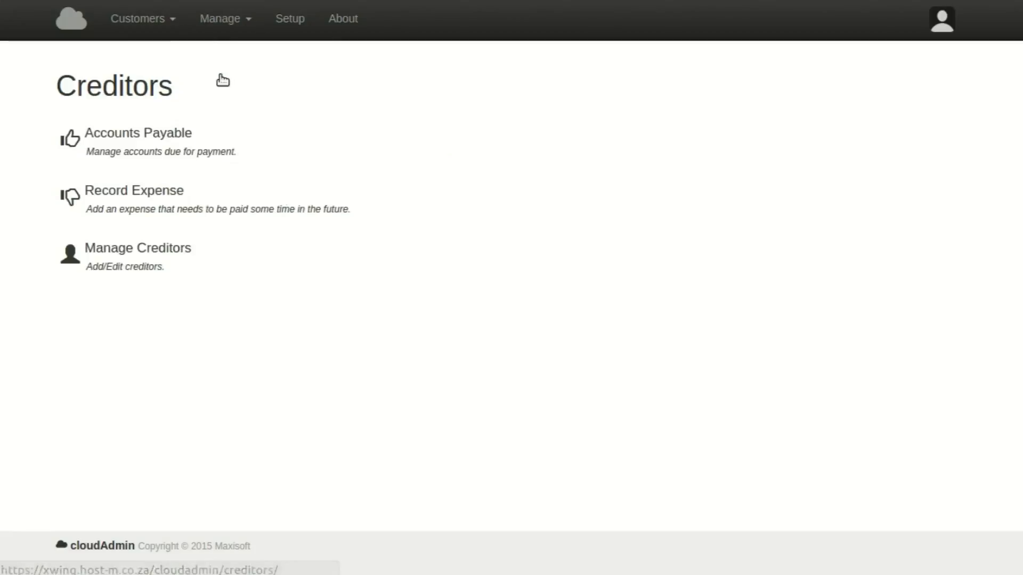
{"action": "left_click", "coordinate": [127, 210]}
{"action": "left_click", "coordinate": [237, 195]}
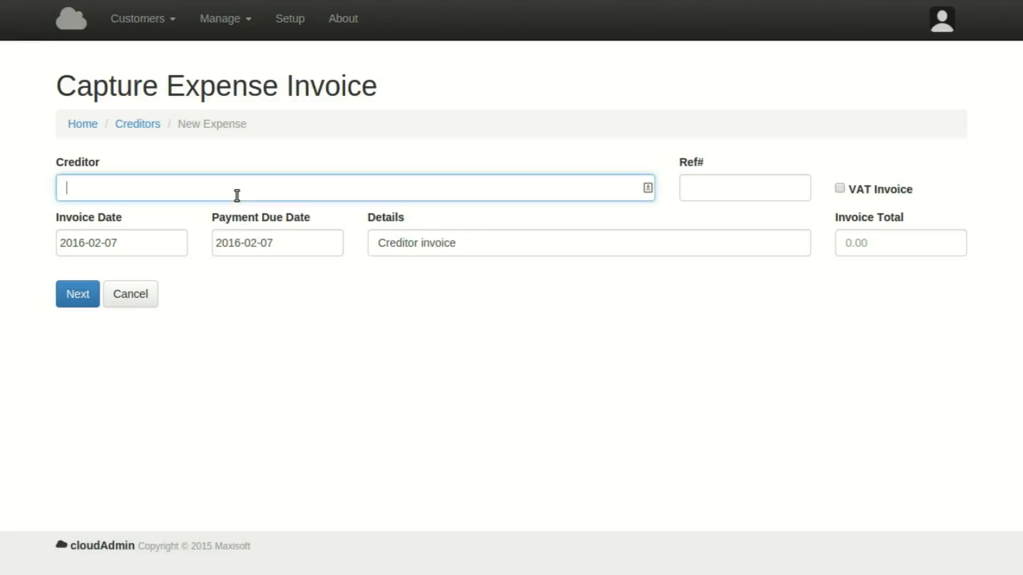
{"action": "type", "text": "the"}
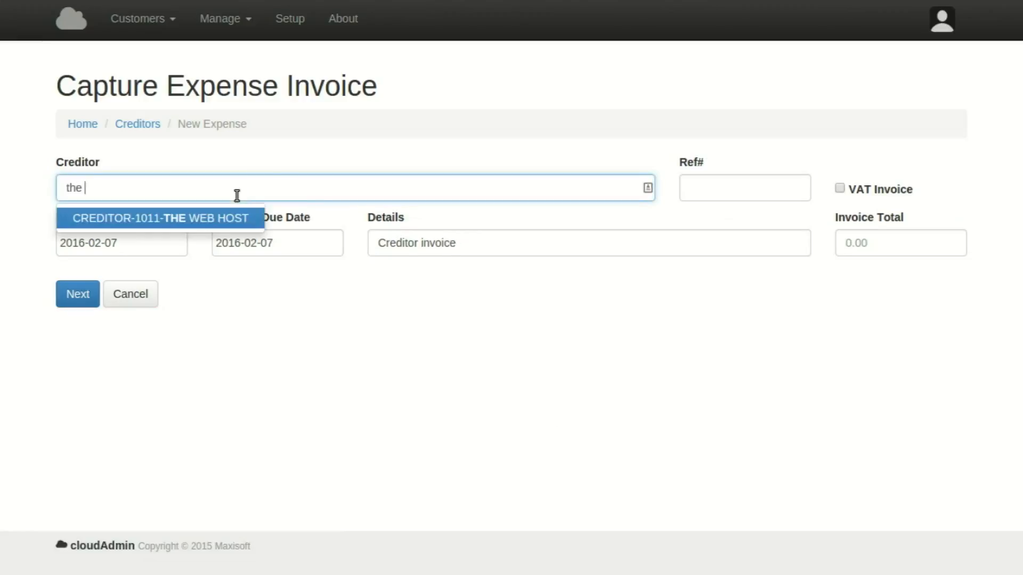
{"action": "left_click", "coordinate": [235, 218]}
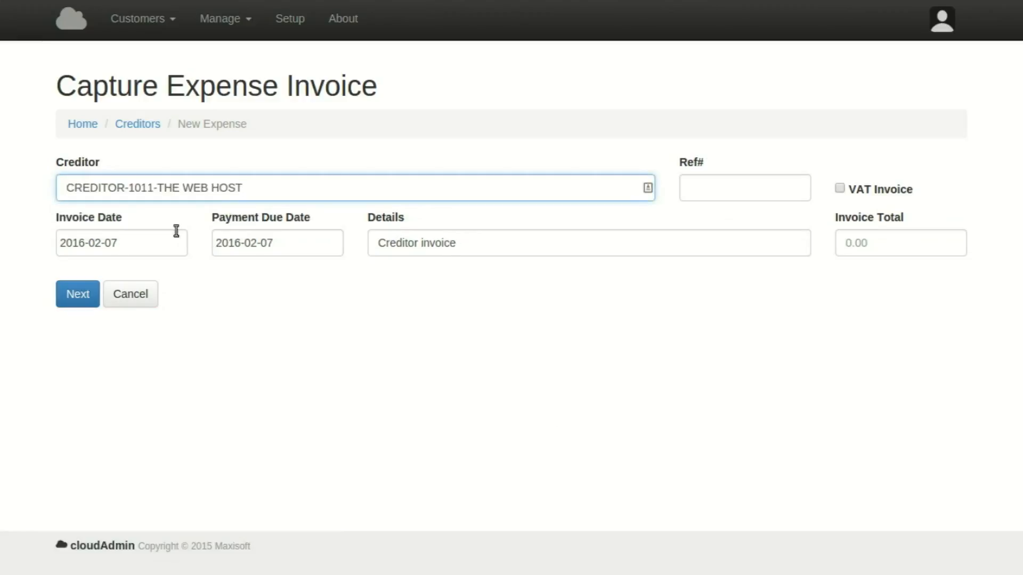
{"action": "left_click", "coordinate": [133, 240]}
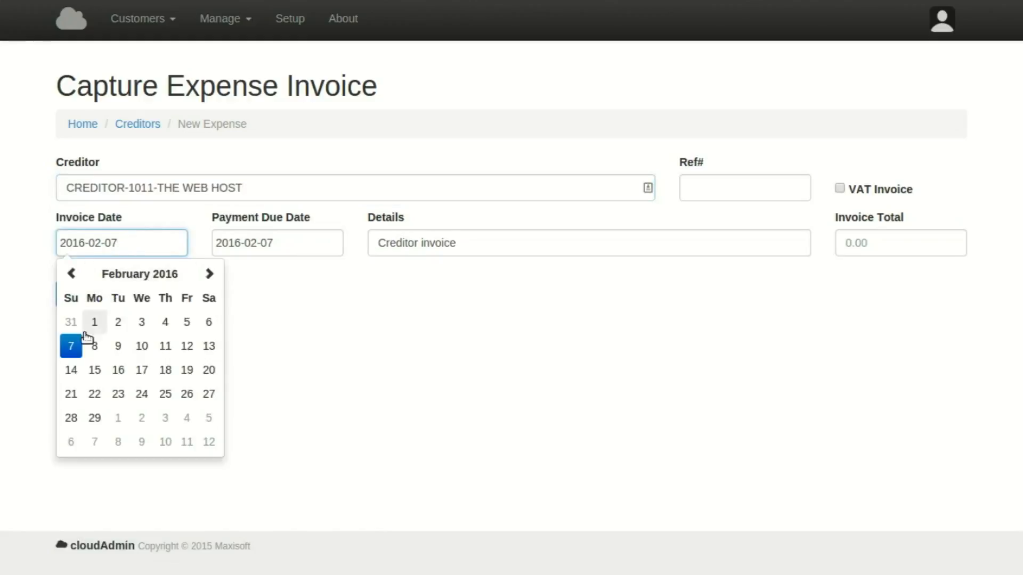
{"action": "left_click", "coordinate": [94, 322]}
{"action": "left_click", "coordinate": [236, 321]}
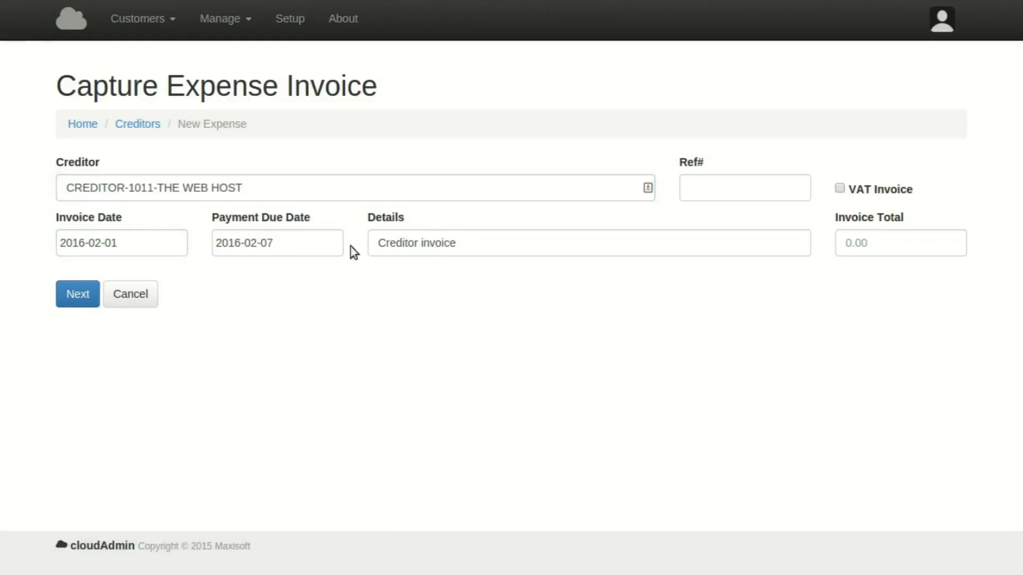
{"action": "left_click", "coordinate": [326, 246]}
{"action": "left_click", "coordinate": [274, 419]}
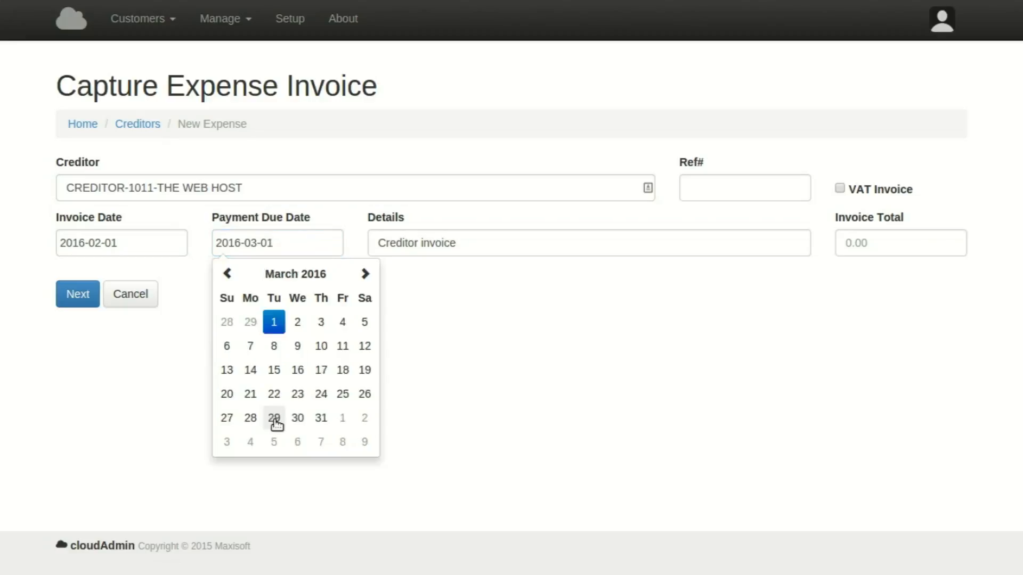
{"action": "left_click", "coordinate": [576, 397]}
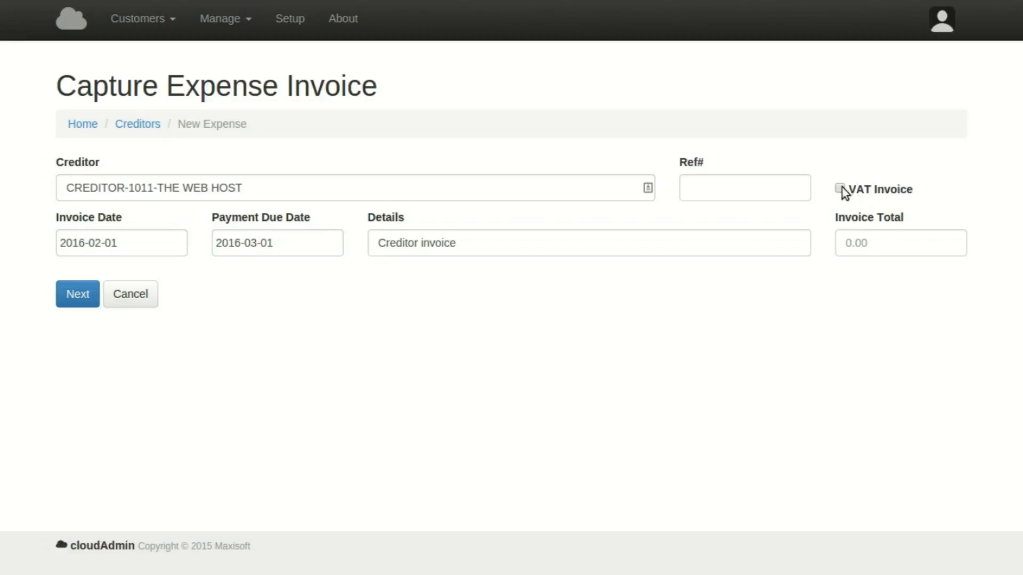
Mark it a VAT invoice, add its reference and a 400 total, and save.
{"action": "left_click", "coordinate": [724, 186]}
{"action": "type", "text": "457"}
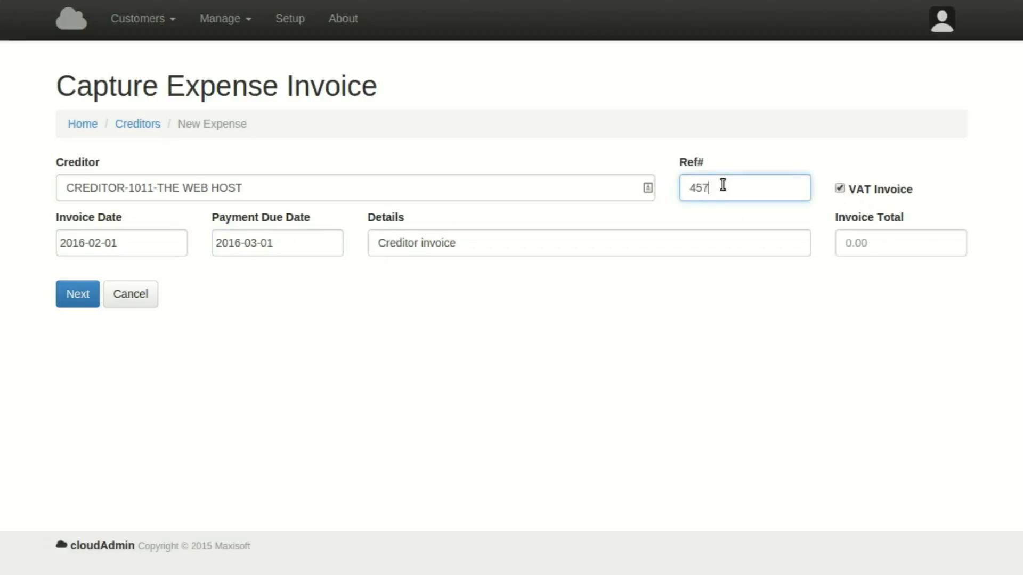
{"action": "left_click", "coordinate": [869, 244]}
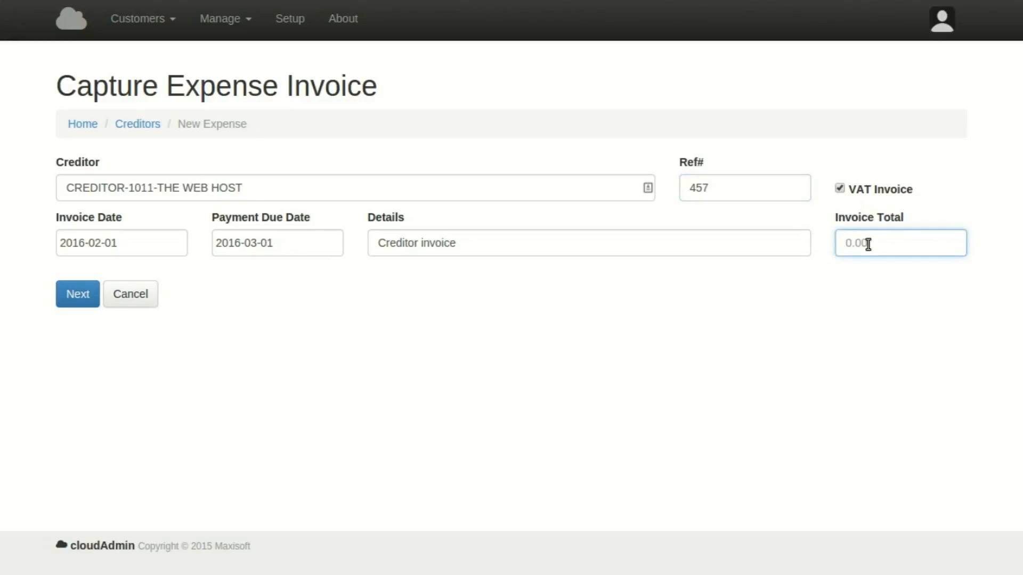
{"action": "type", "text": "400"}
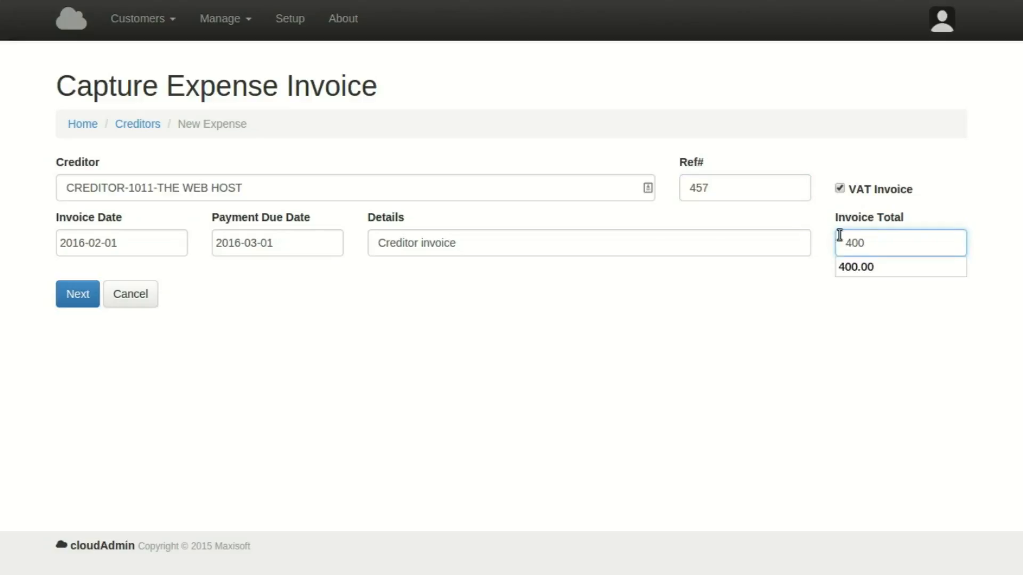
{"action": "left_click", "coordinate": [528, 341]}
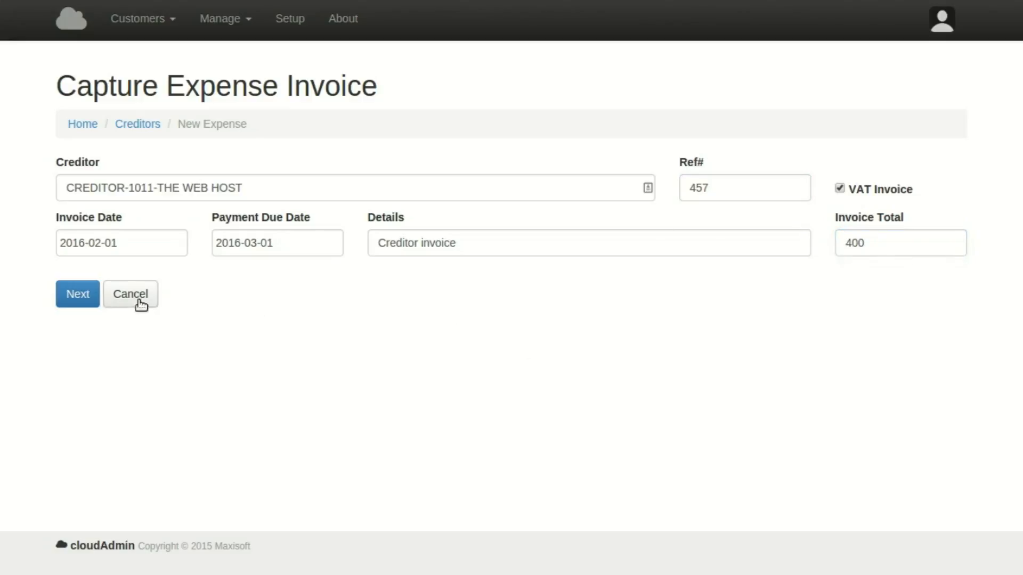
{"action": "left_click", "coordinate": [75, 293]}
{"action": "scroll", "coordinate": [421, 277], "scroll_direction": "down", "scroll_amount": 3}
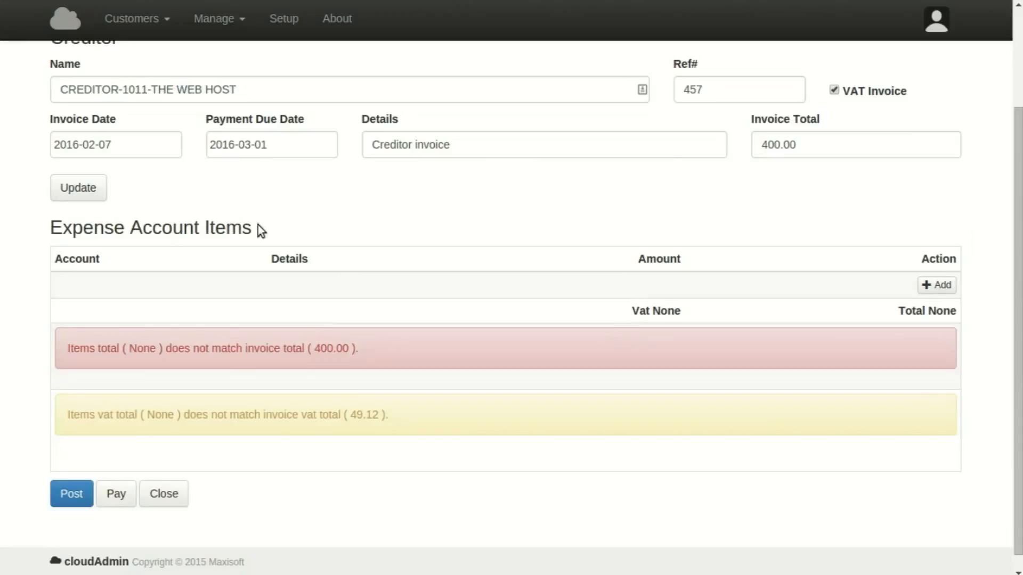
Add a WEB HOSTING item 'bitbarn.co.za hosting fee' of 400.00, VAT 49.12.
{"action": "left_click", "coordinate": [942, 286]}
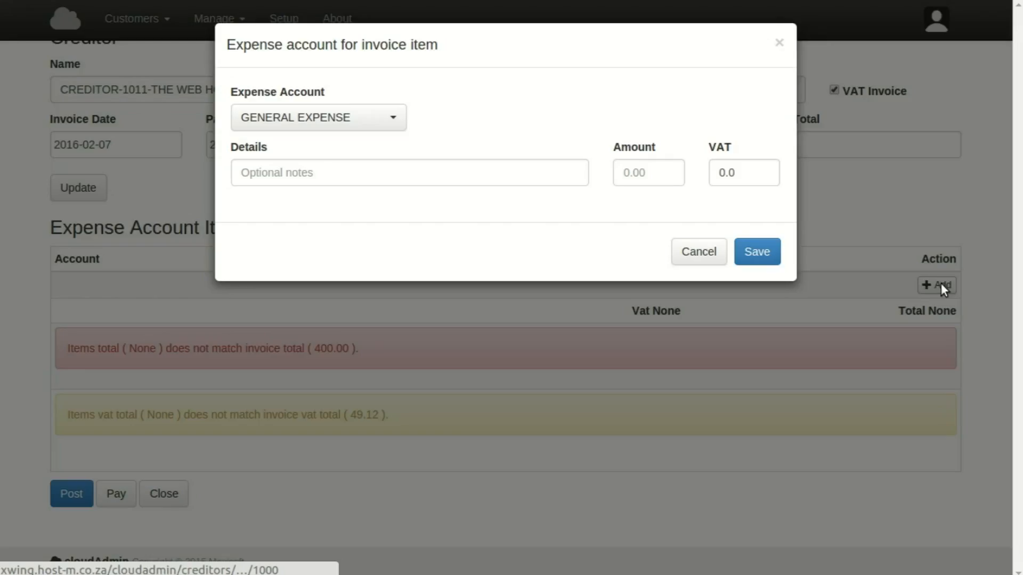
{"action": "left_click", "coordinate": [395, 119]}
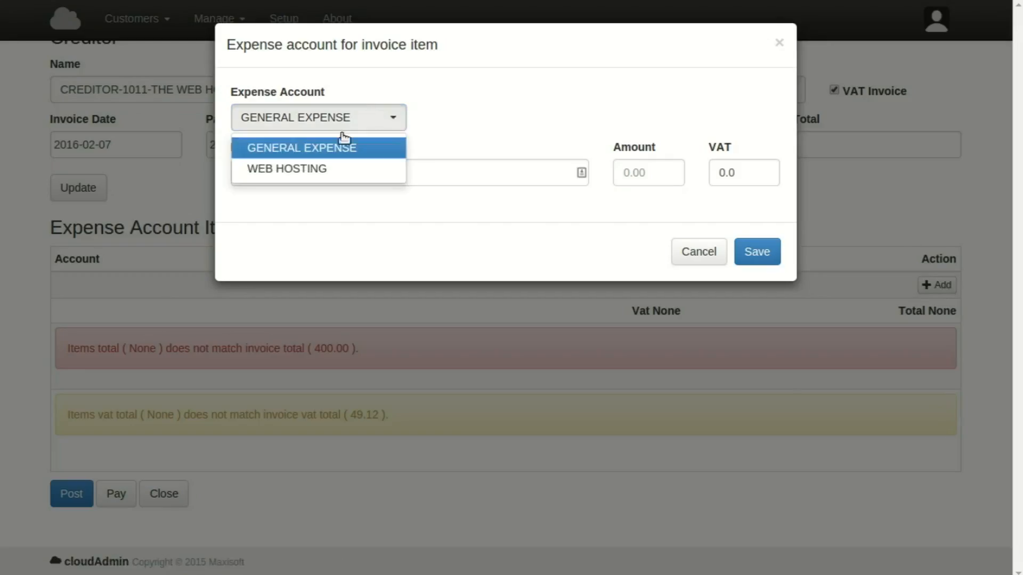
{"action": "left_click", "coordinate": [294, 171]}
{"action": "left_click", "coordinate": [335, 174]}
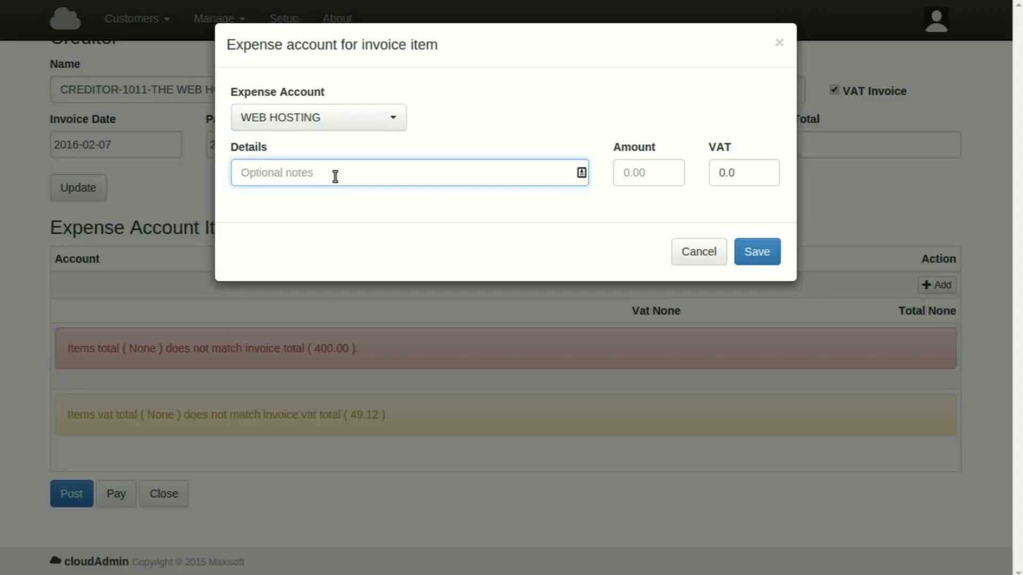
{"action": "type", "text": "bitbarn.co.za hosting fee"}
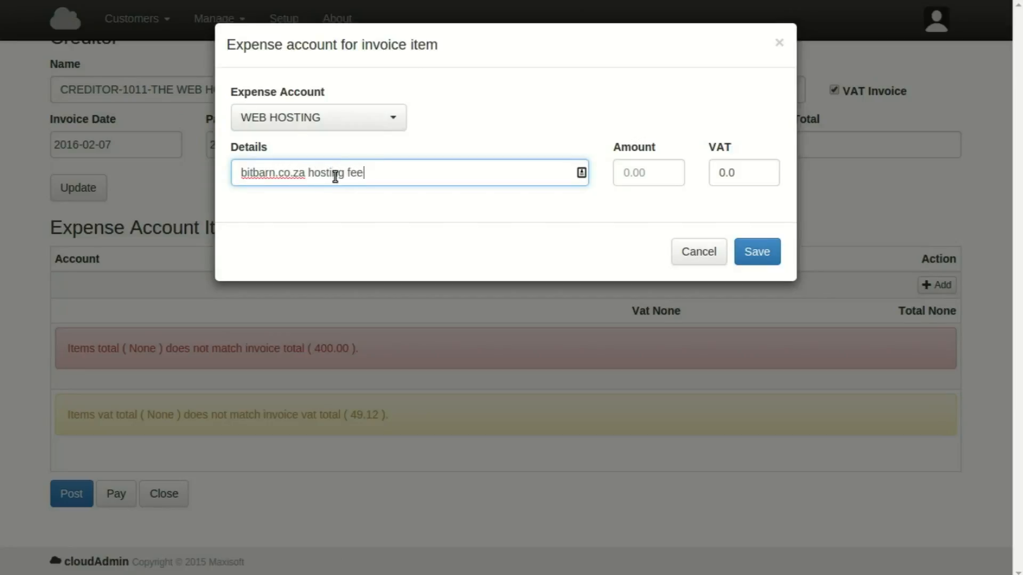
{"action": "left_click", "coordinate": [662, 166]}
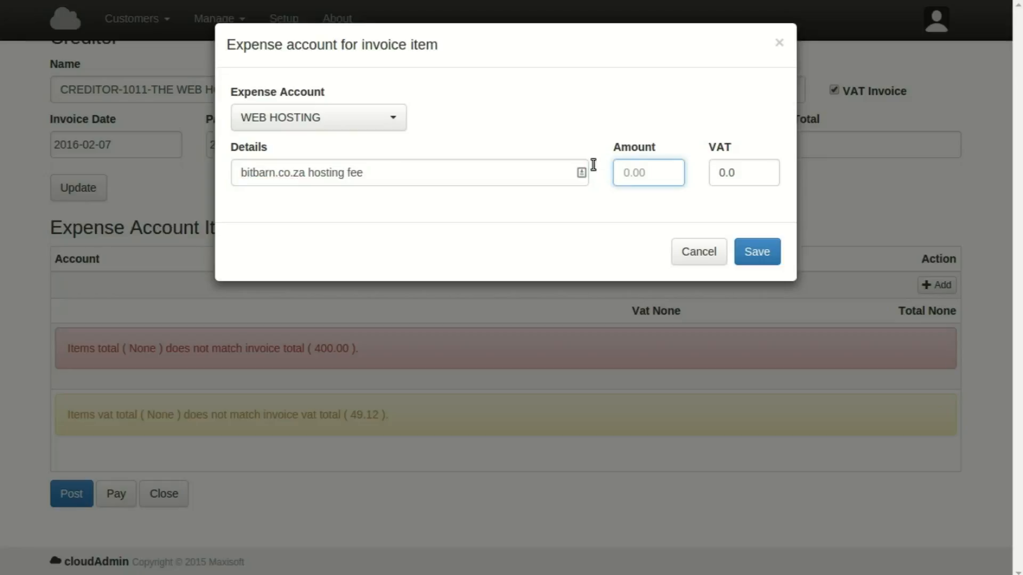
{"action": "type", "text": "400"}
{"action": "left_click", "coordinate": [663, 79]}
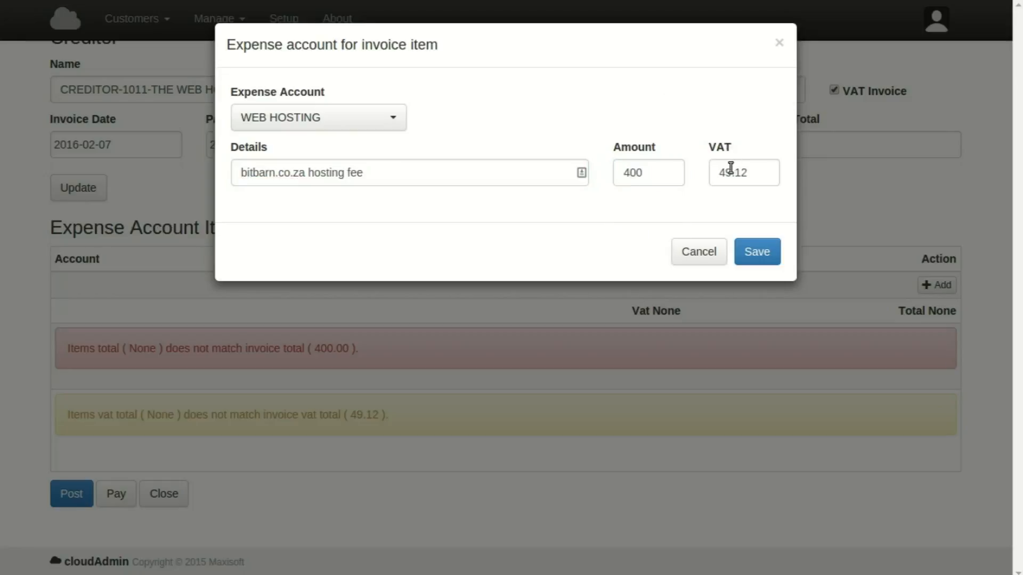
{"action": "left_click", "coordinate": [764, 256]}
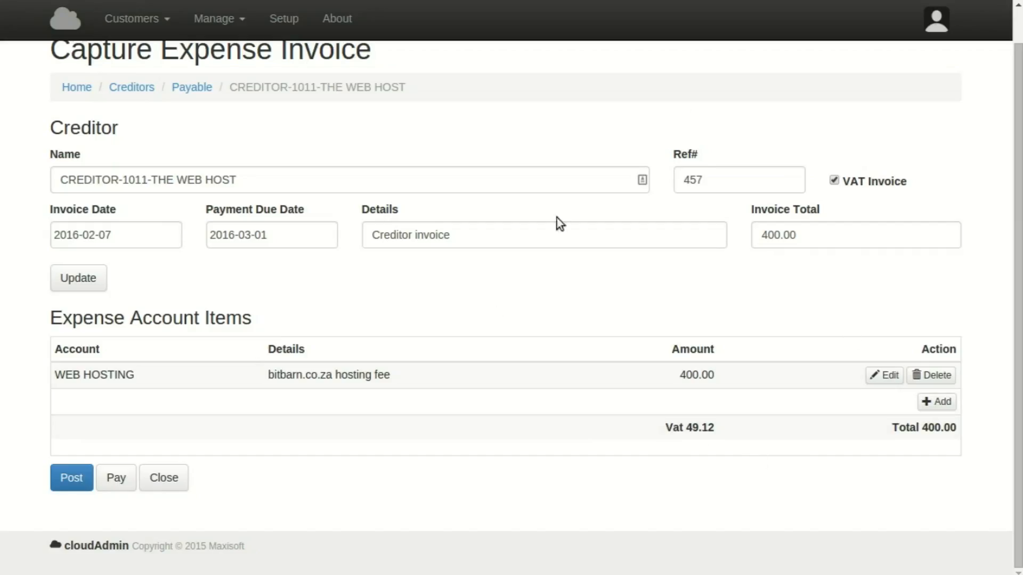
{"action": "scroll", "coordinate": [582, 348], "scroll_direction": "up", "scroll_amount": 1}
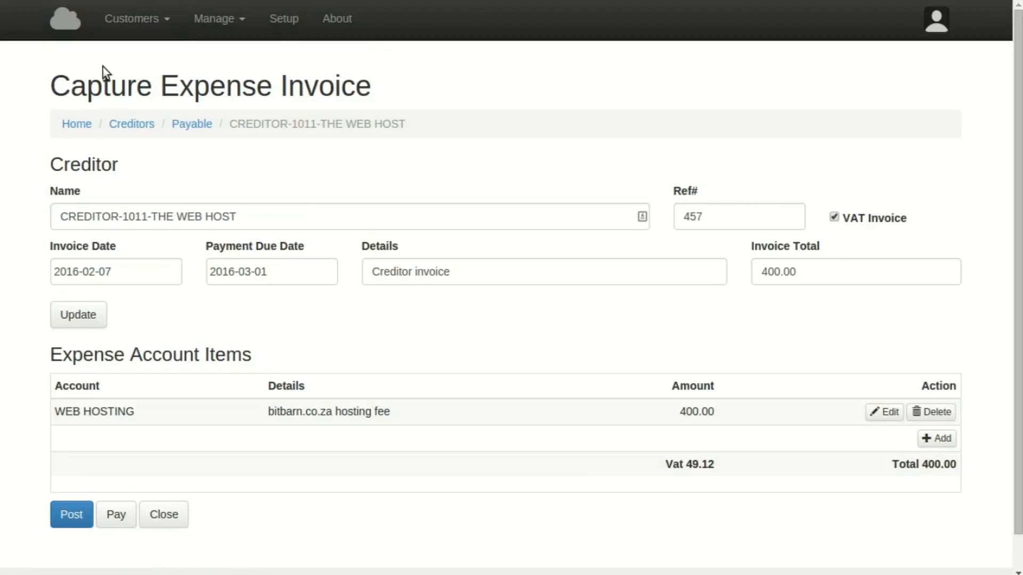
{"action": "left_click", "coordinate": [217, 20]}
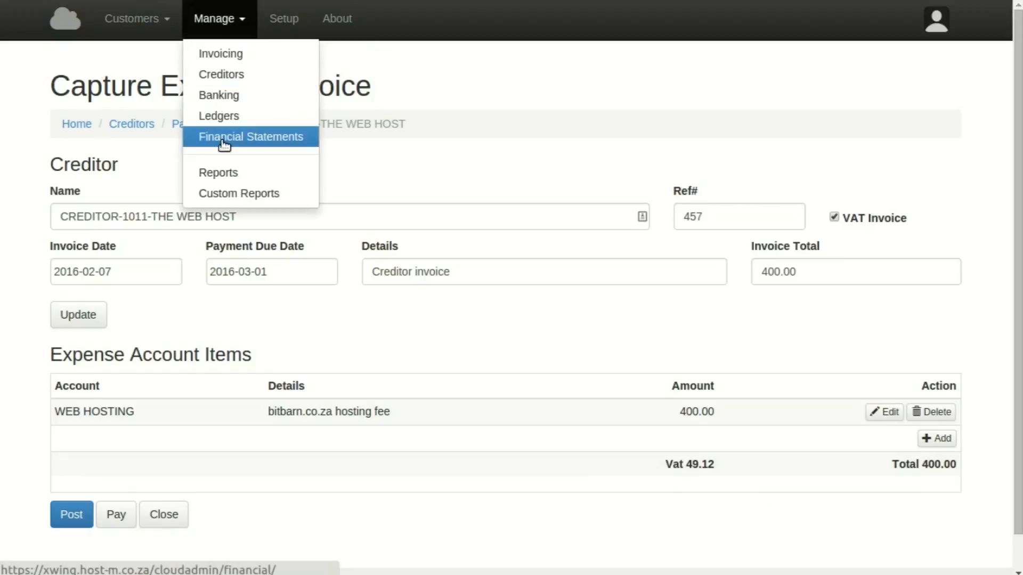
Change the income statement's start date to 2016-01-01, keeping the 2016-02-29 end date.
{"action": "left_click", "coordinate": [223, 142]}
{"action": "left_click", "coordinate": [104, 146]}
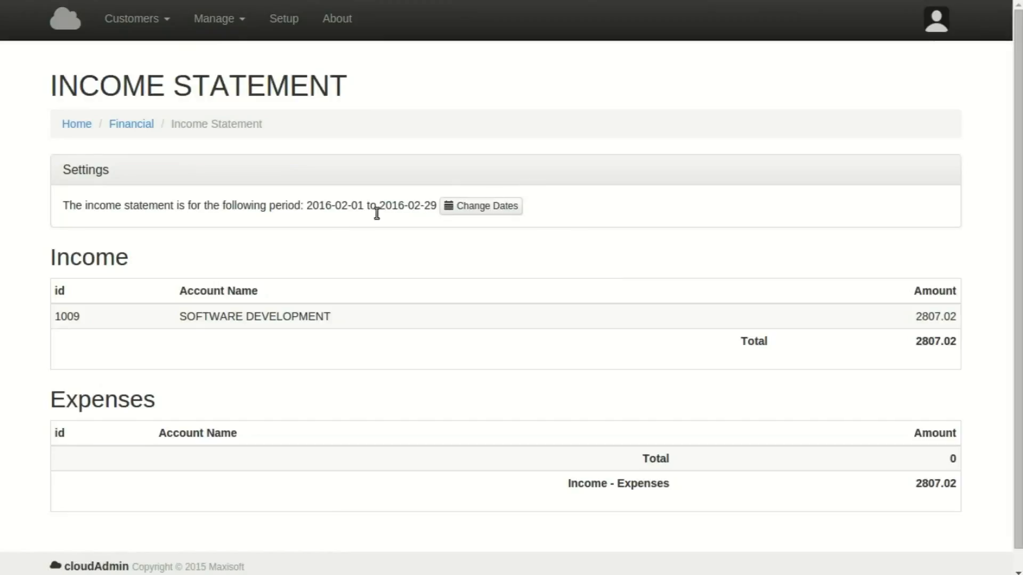
{"action": "left_click", "coordinate": [487, 206]}
{"action": "left_click", "coordinate": [313, 116]}
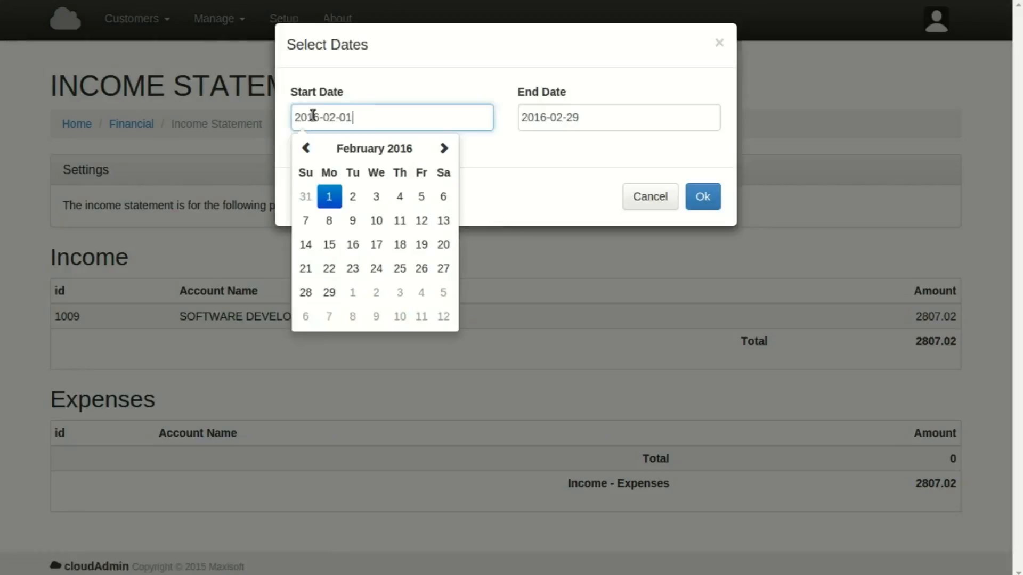
{"action": "left_click", "coordinate": [309, 147]}
{"action": "left_click", "coordinate": [422, 196]}
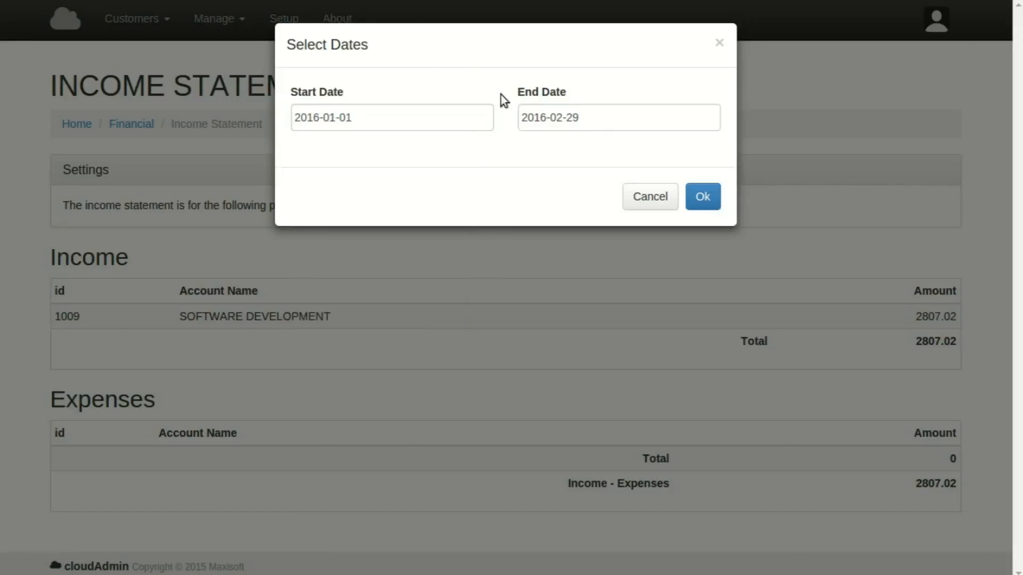
{"action": "left_click", "coordinate": [703, 195]}
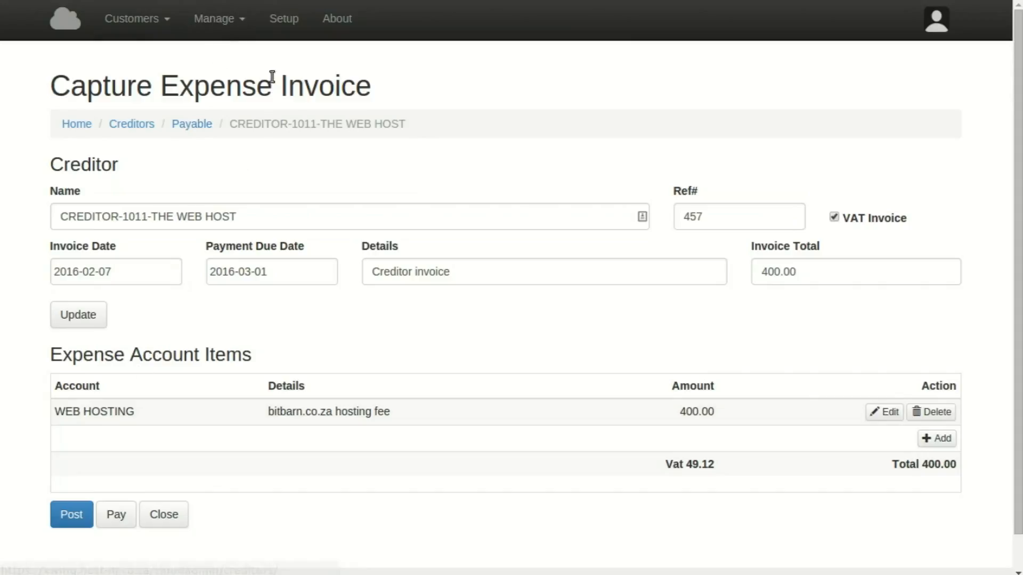
{"action": "left_click", "coordinate": [226, 16]}
Open THE WEB HOST's unposted 400.00 invoice in Accounts Payable and post it.
{"action": "left_click", "coordinate": [224, 75]}
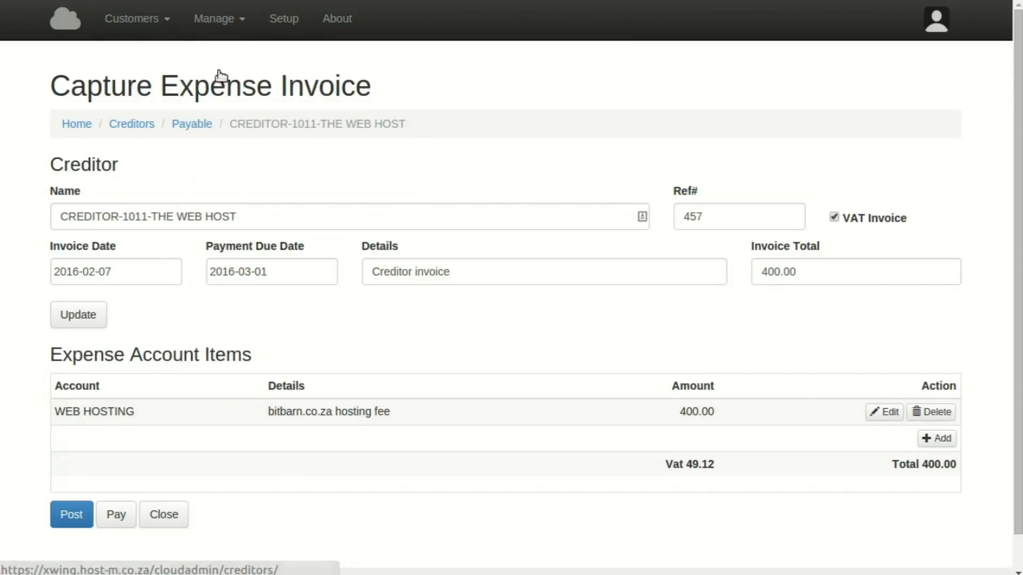
{"action": "left_click", "coordinate": [138, 152]}
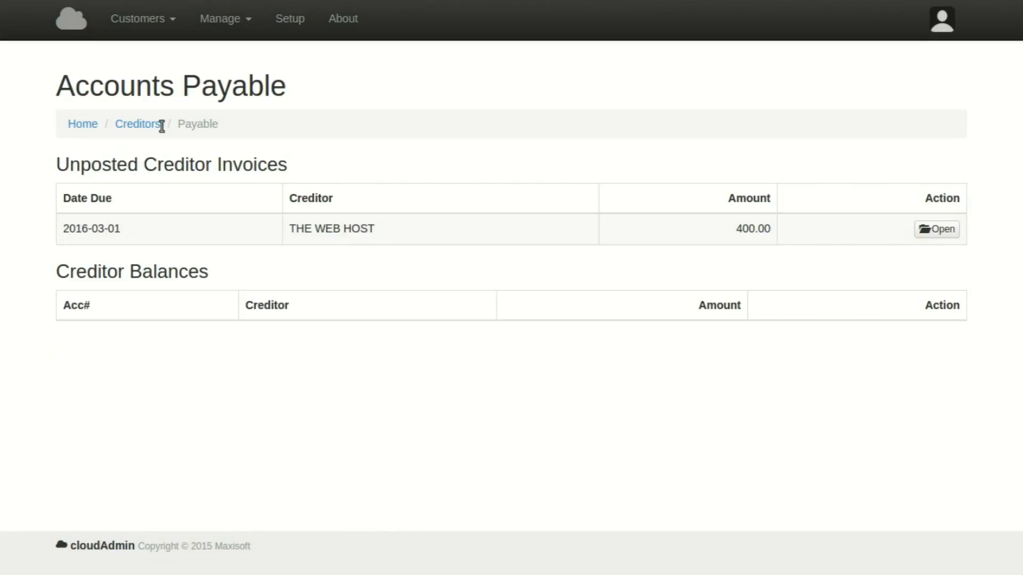
{"action": "left_click_drag", "start_coordinate": [290, 164], "coordinate": [50, 161]}
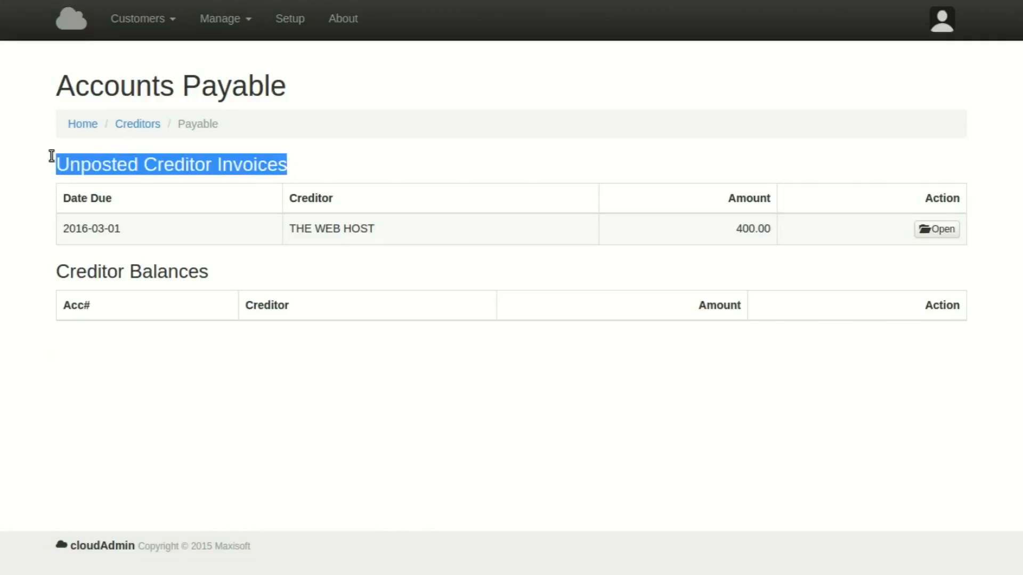
{"action": "left_click", "coordinate": [329, 161]}
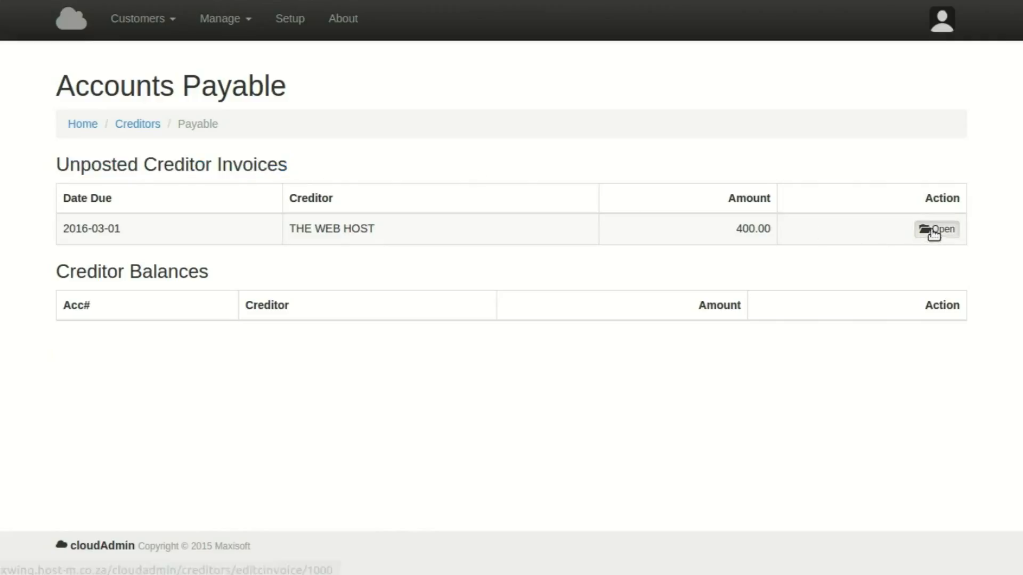
{"action": "left_click", "coordinate": [931, 229]}
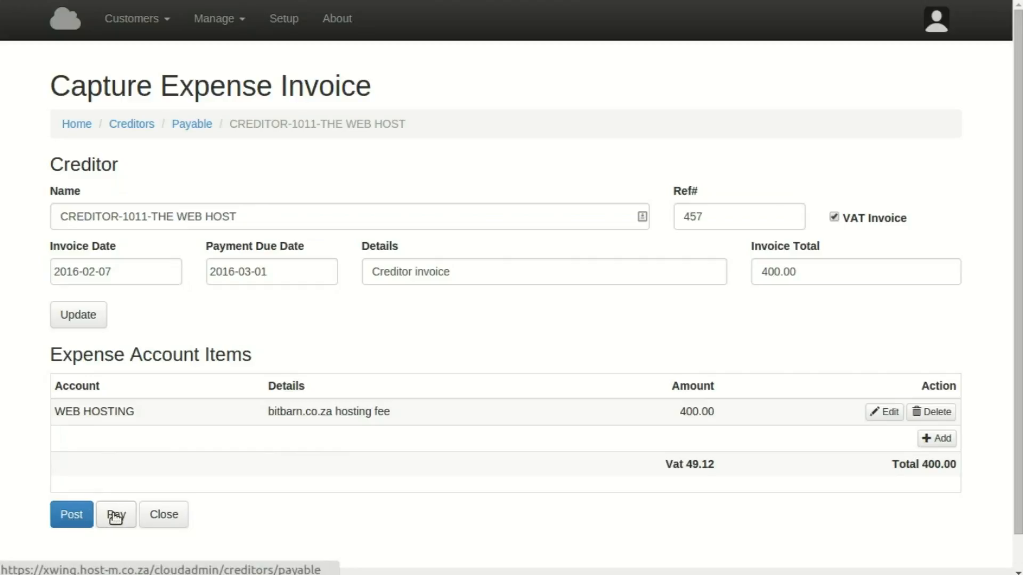
{"action": "left_click", "coordinate": [78, 521]}
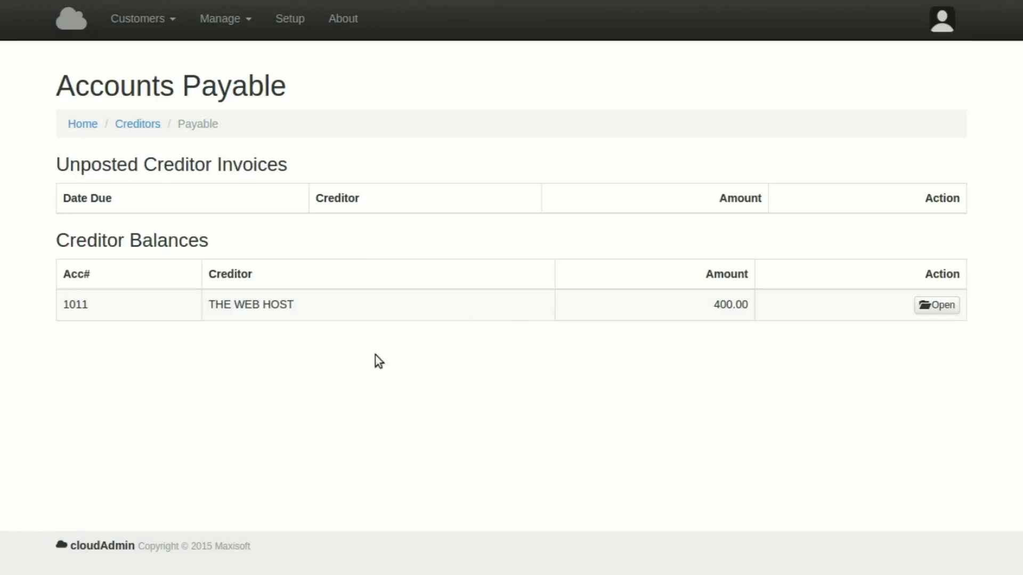
Review the income statement: income 2807.02, WEB HOSTING expense 350.88, net 2456.14.
{"action": "left_click", "coordinate": [222, 20]}
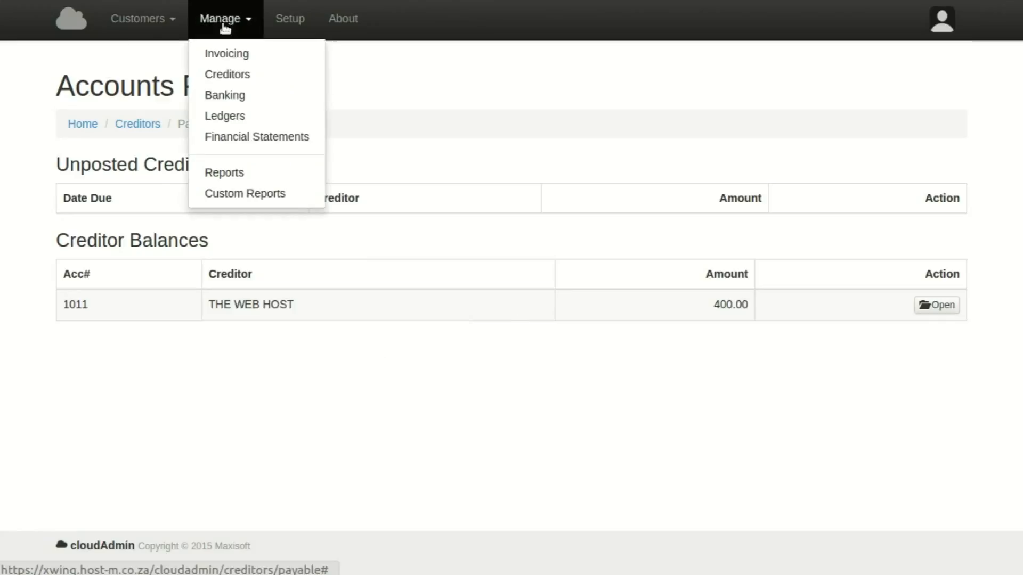
{"action": "left_click", "coordinate": [240, 142]}
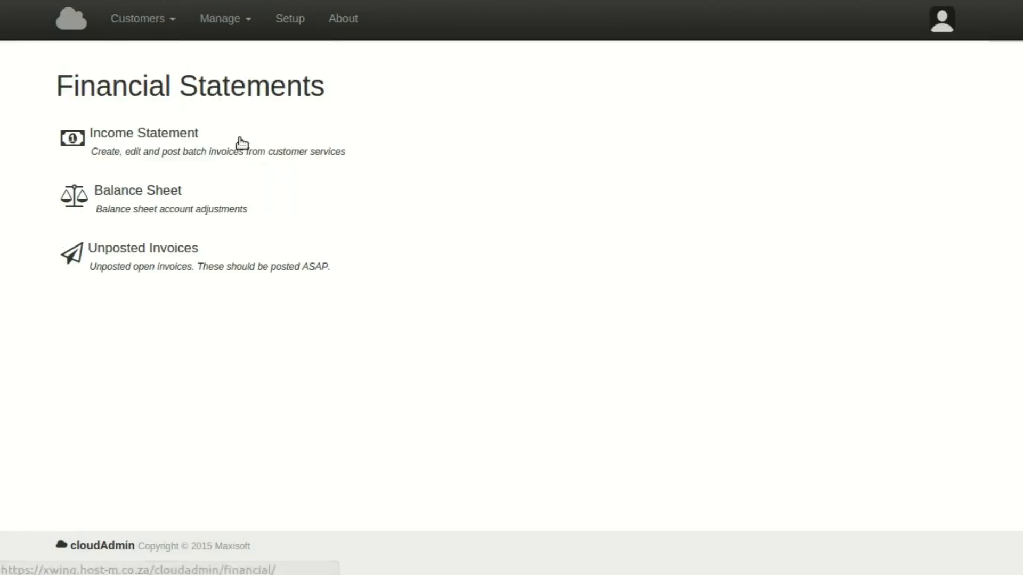
{"action": "left_click", "coordinate": [133, 153]}
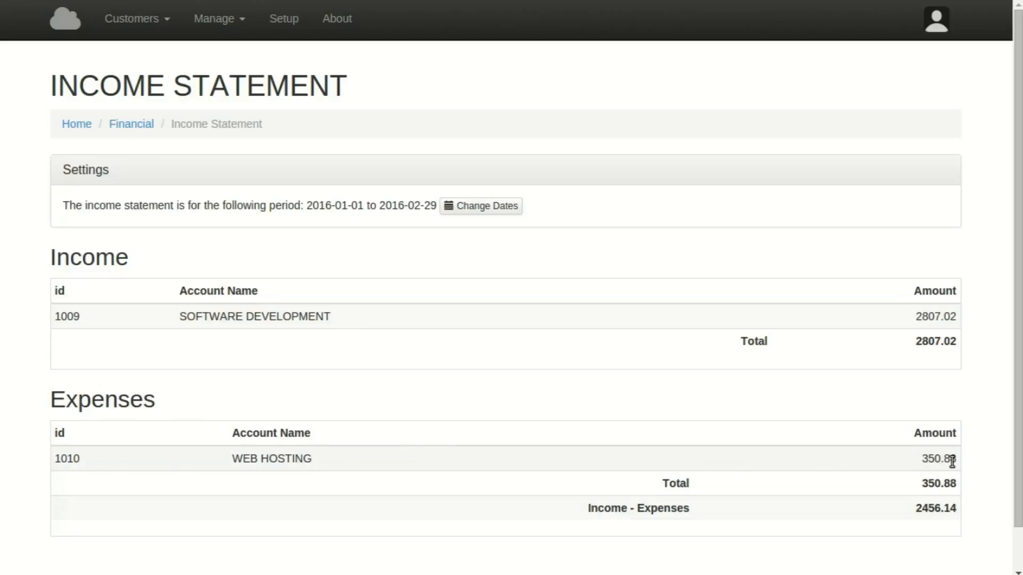
{"action": "left_click_drag", "start_coordinate": [918, 317], "coordinate": [957, 317]}
{"action": "left_click_drag", "start_coordinate": [921, 459], "coordinate": [958, 459]}
{"action": "left_click", "coordinate": [922, 318]}
{"action": "double_click", "coordinate": [923, 318]}
{"action": "left_click", "coordinate": [911, 348]}
{"action": "double_click", "coordinate": [916, 318]}
{"action": "left_click", "coordinate": [912, 351]}
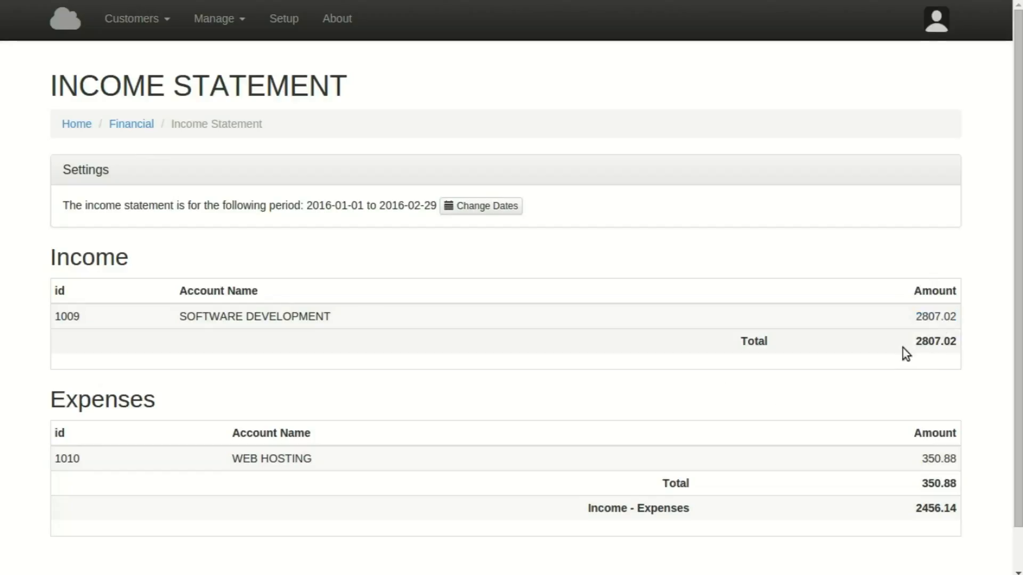
{"action": "left_click_drag", "start_coordinate": [919, 457], "coordinate": [952, 459]}
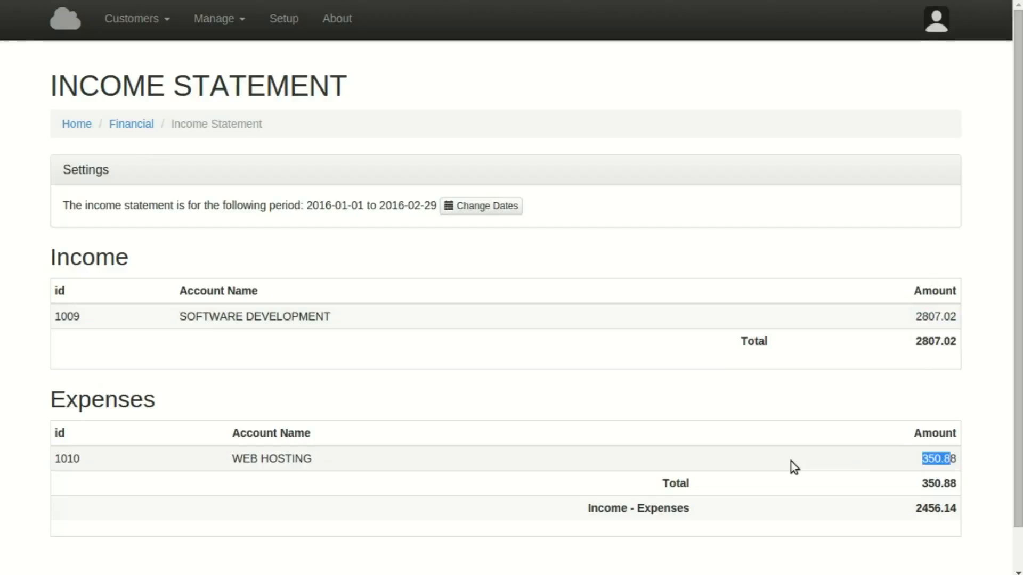
{"action": "left_click", "coordinate": [138, 126]}
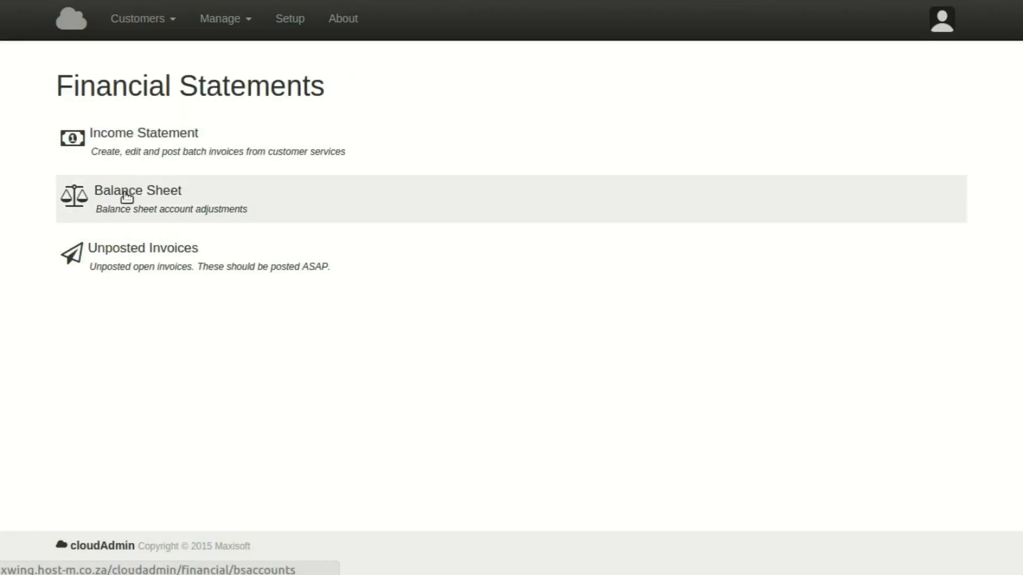
Review the balance sheet: DEBTORS 1600.00, THE WEB HOST liability 400.00, totals 3200.00.
{"action": "left_click", "coordinate": [125, 193]}
{"action": "scroll", "coordinate": [401, 285], "scroll_direction": "down", "scroll_amount": 2}
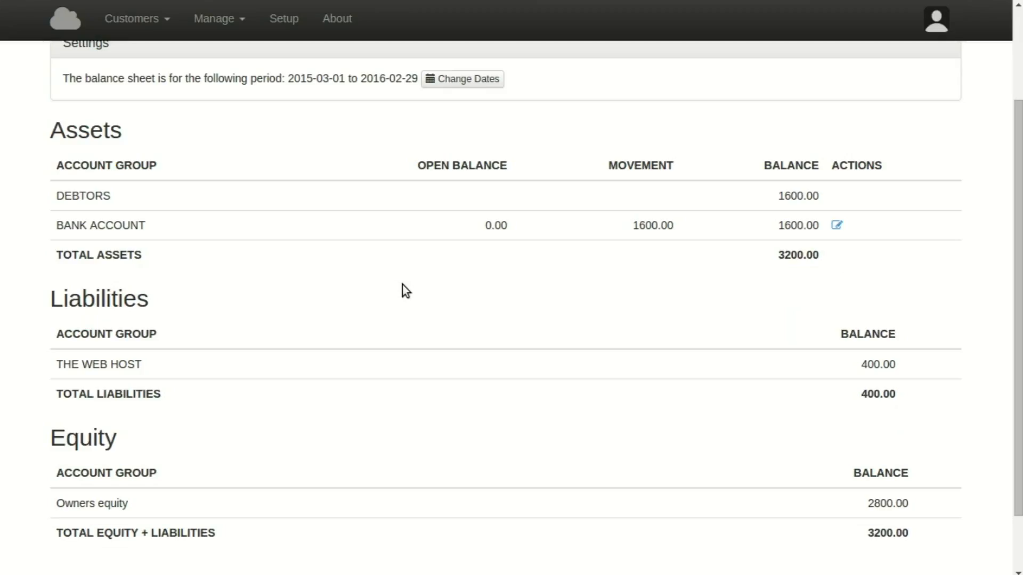
{"action": "left_click_drag", "start_coordinate": [780, 195], "coordinate": [820, 196]}
{"action": "left_click", "coordinate": [820, 196]}
{"action": "scroll", "coordinate": [849, 263], "scroll_direction": "down", "scroll_amount": 3}
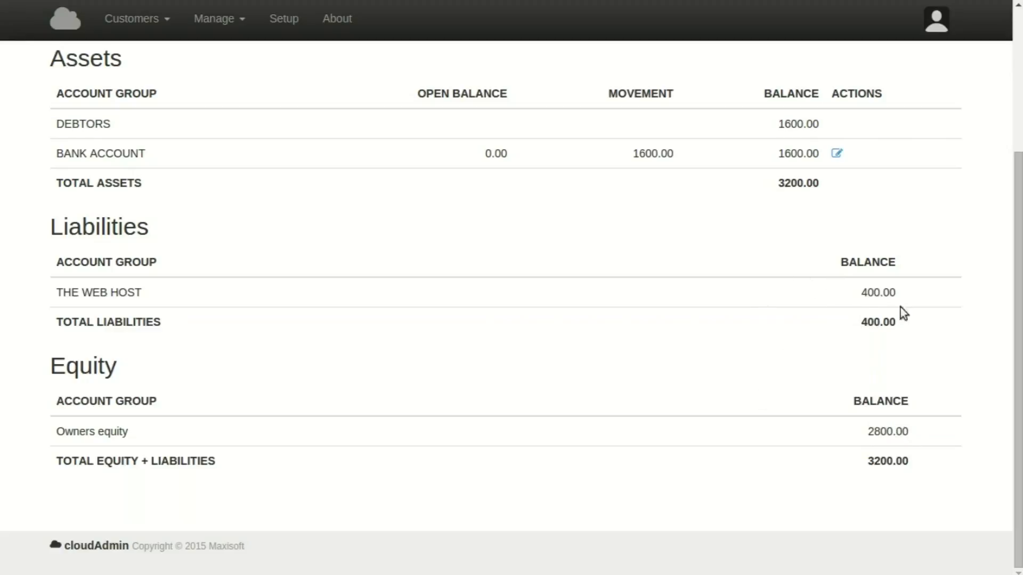
{"action": "scroll", "coordinate": [756, 352], "scroll_direction": "up", "scroll_amount": 4}
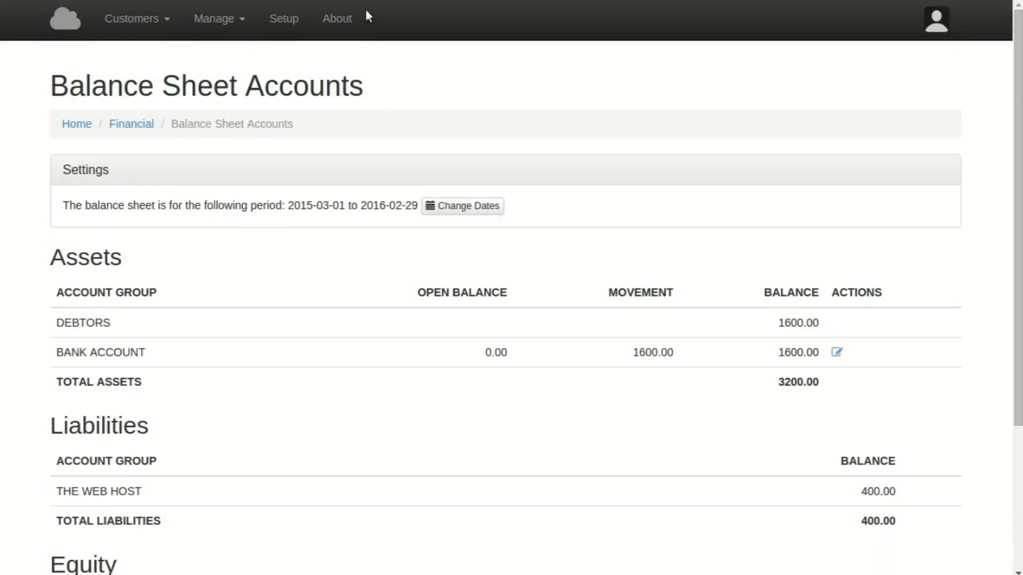
{"action": "left_click", "coordinate": [223, 21]}
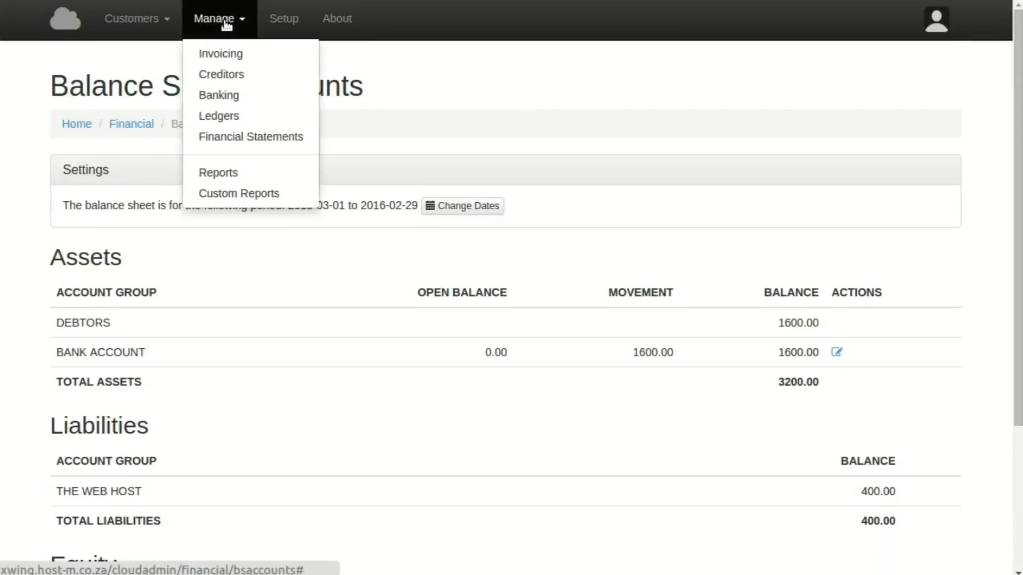
Open the VAT Report for 2016-01 to 2016-02 (output 392.98, input 49.12).
{"action": "left_click", "coordinate": [223, 175]}
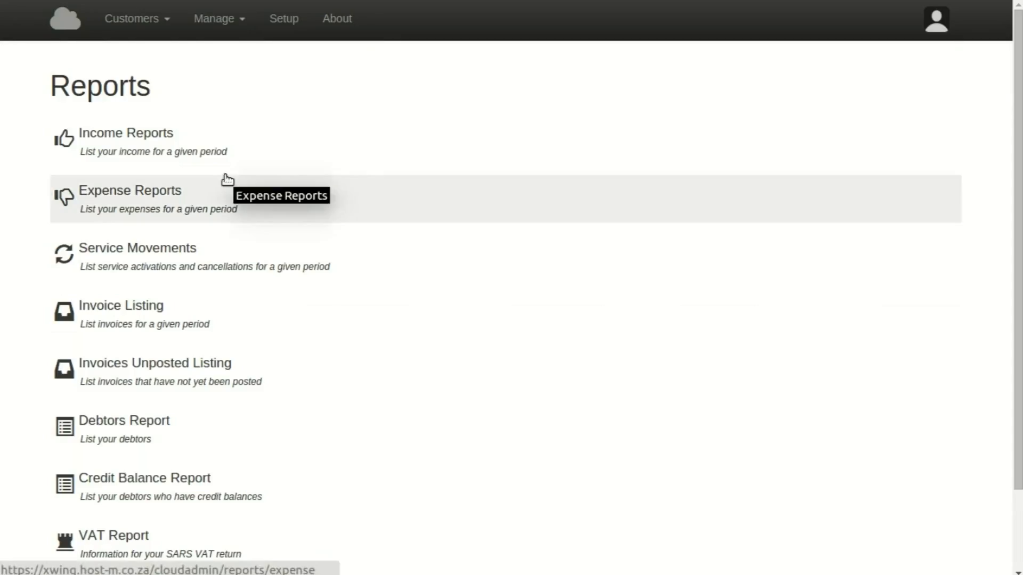
{"action": "scroll", "coordinate": [221, 192], "scroll_direction": "down", "scroll_amount": 3}
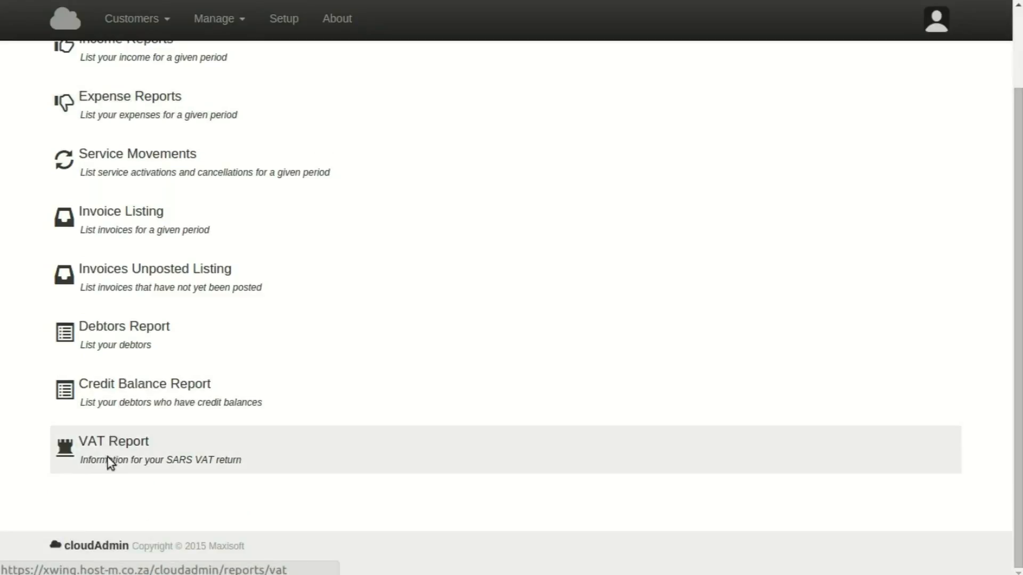
{"action": "left_click", "coordinate": [108, 459]}
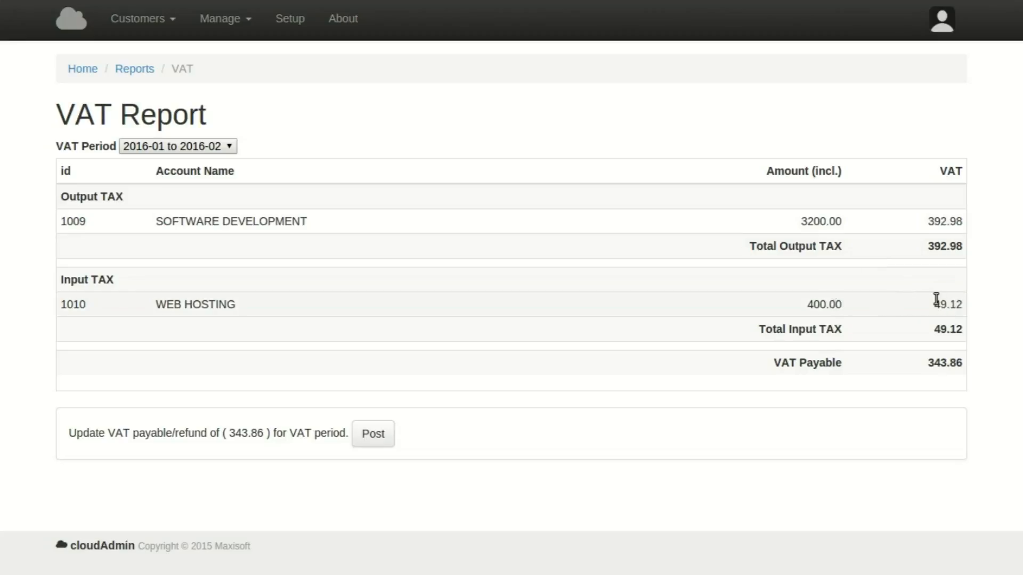
Post the 343.86 VAT payable and confirm the liability update notice.
{"action": "left_click", "coordinate": [381, 437]}
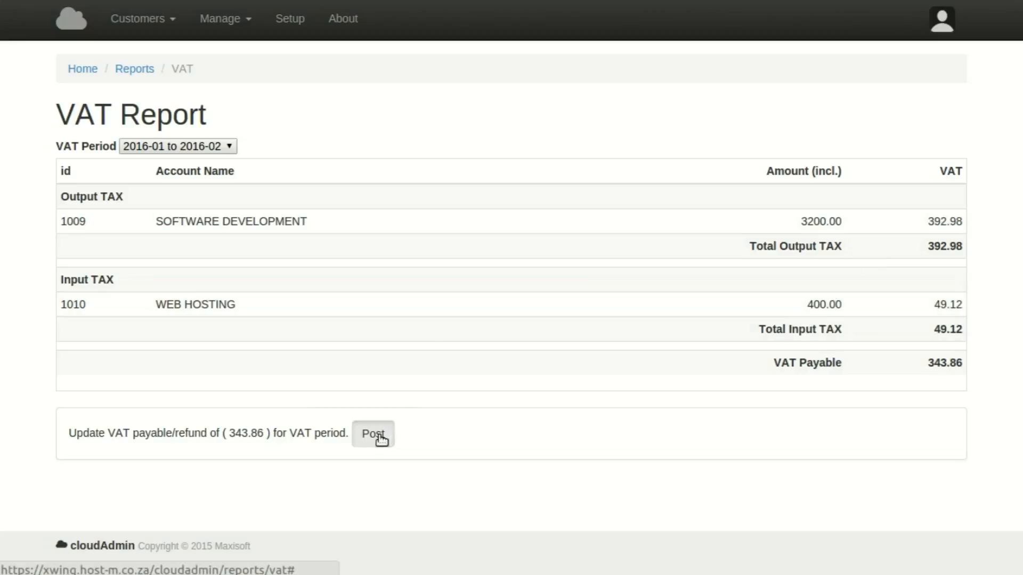
{"action": "left_click", "coordinate": [641, 102]}
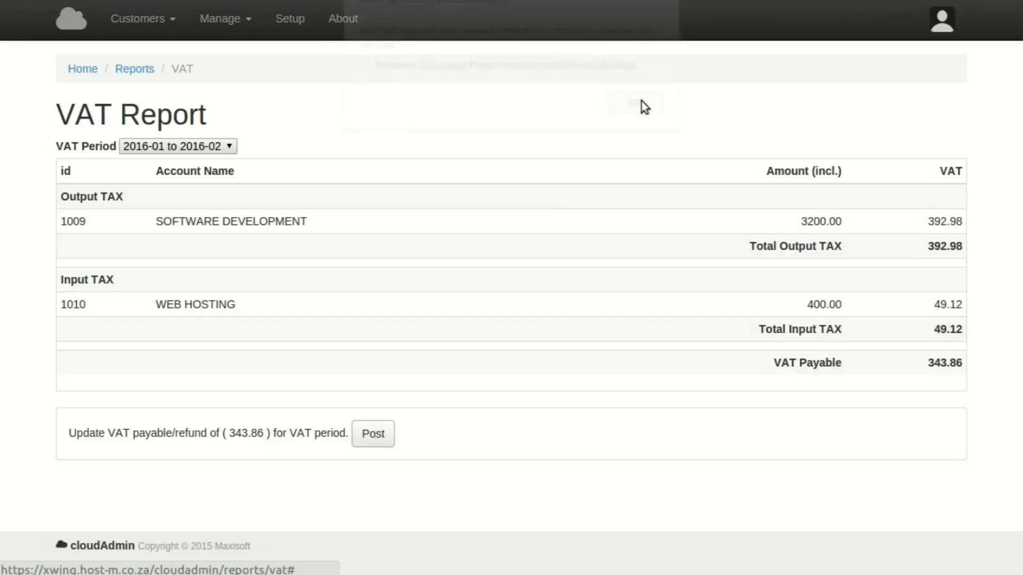
{"action": "left_click", "coordinate": [231, 24]}
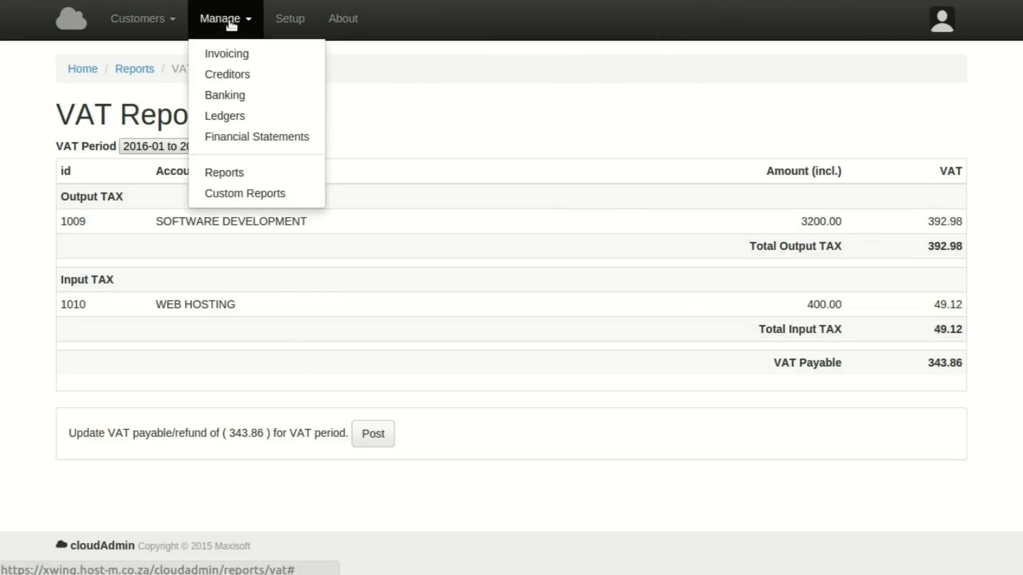
Open the Balance Sheet to check the 343.86 SARS VAT liability and 2456.14 owners equity.
{"action": "left_click", "coordinate": [232, 136]}
{"action": "left_click", "coordinate": [163, 211]}
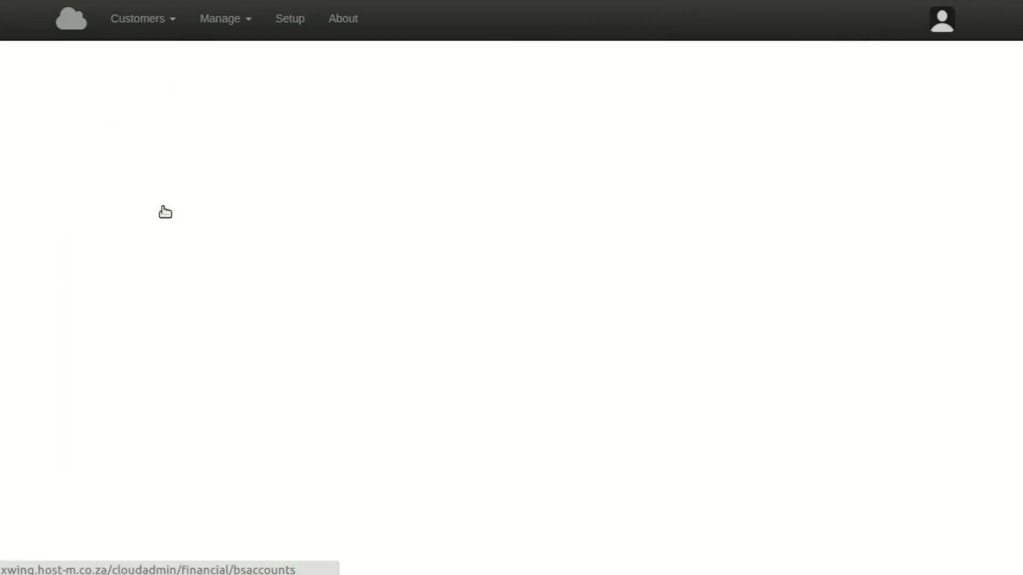
{"action": "scroll", "coordinate": [351, 275], "scroll_direction": "down", "scroll_amount": 3}
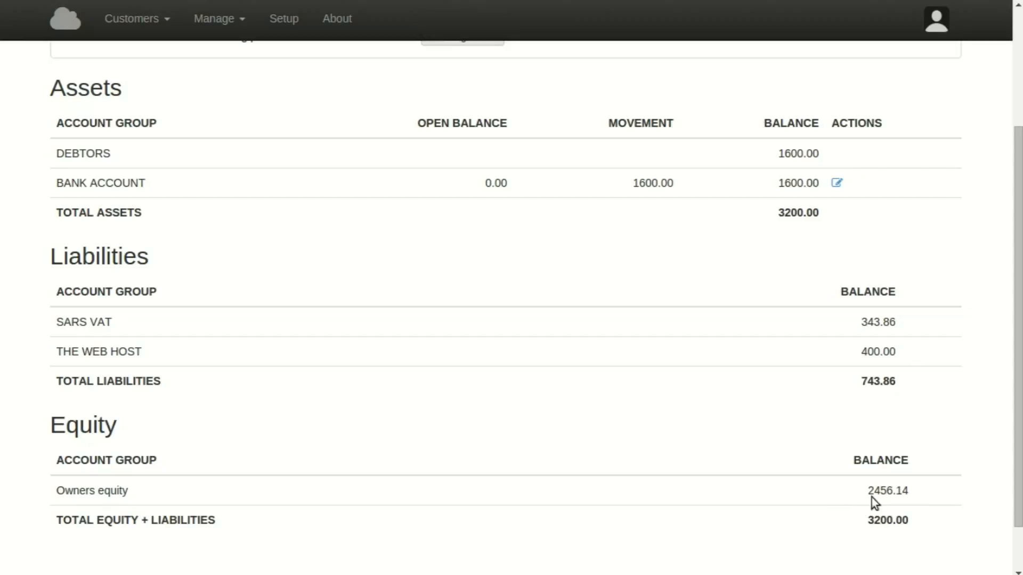
{"action": "left_click_drag", "start_coordinate": [868, 493], "coordinate": [916, 495]}
{"action": "left_click", "coordinate": [929, 493]}
{"action": "scroll", "coordinate": [930, 493], "scroll_direction": "up", "scroll_amount": 3}
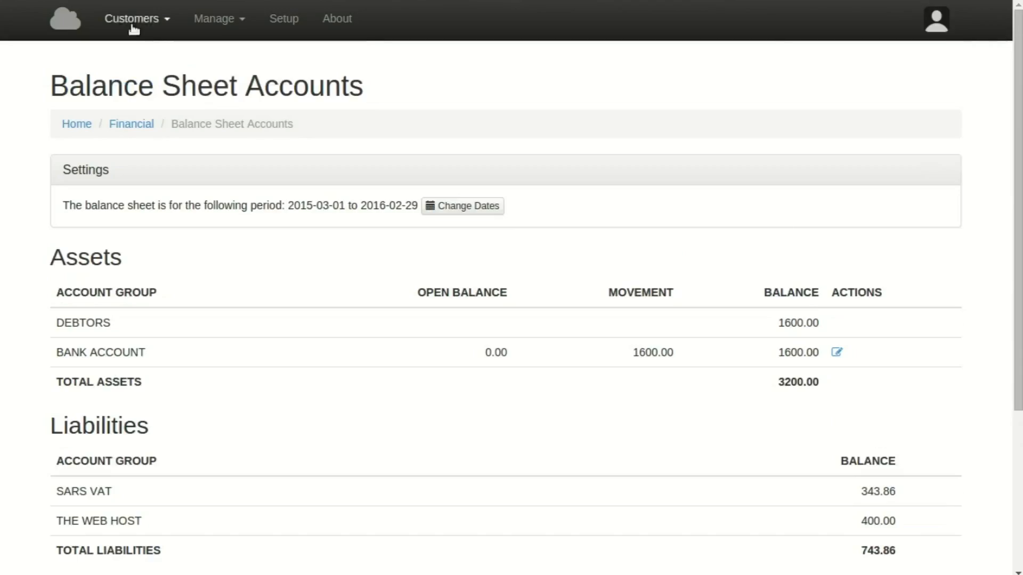
Check the Income Statement's 350.88 web hosting expense, then return to the Bitbarn cc dashboard.
{"action": "left_click", "coordinate": [137, 126]}
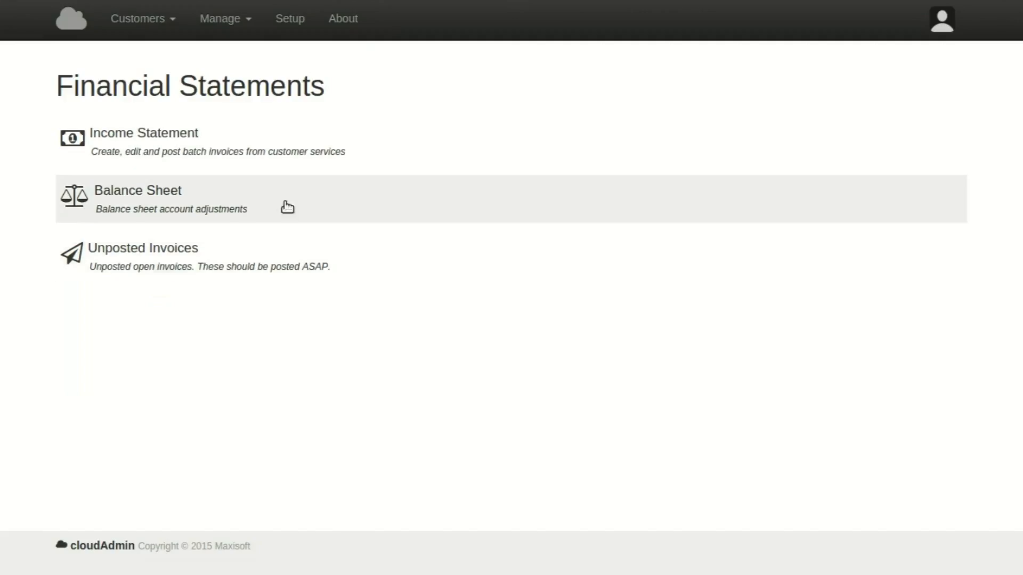
{"action": "left_click", "coordinate": [123, 146]}
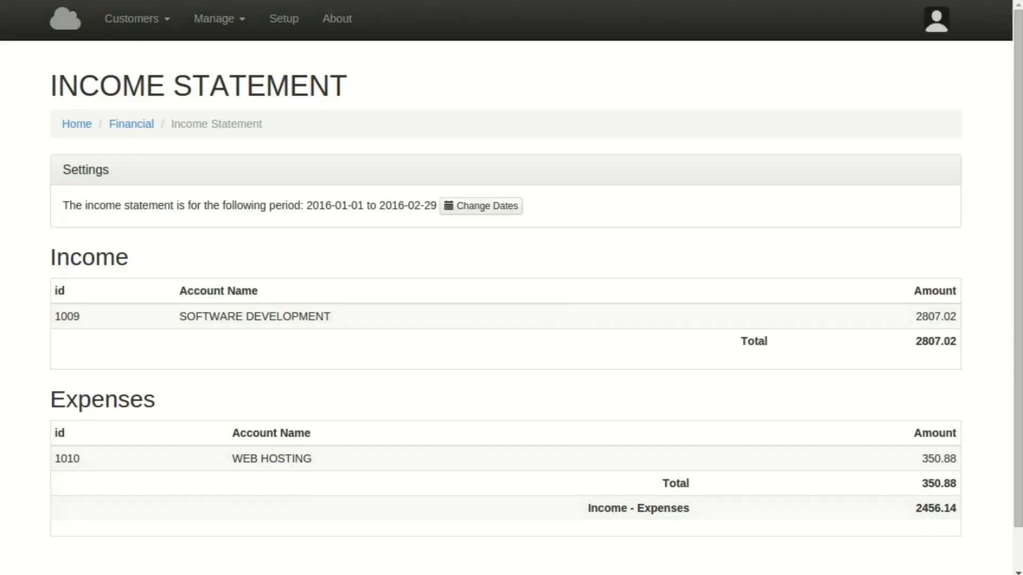
{"action": "left_click", "coordinate": [60, 25]}
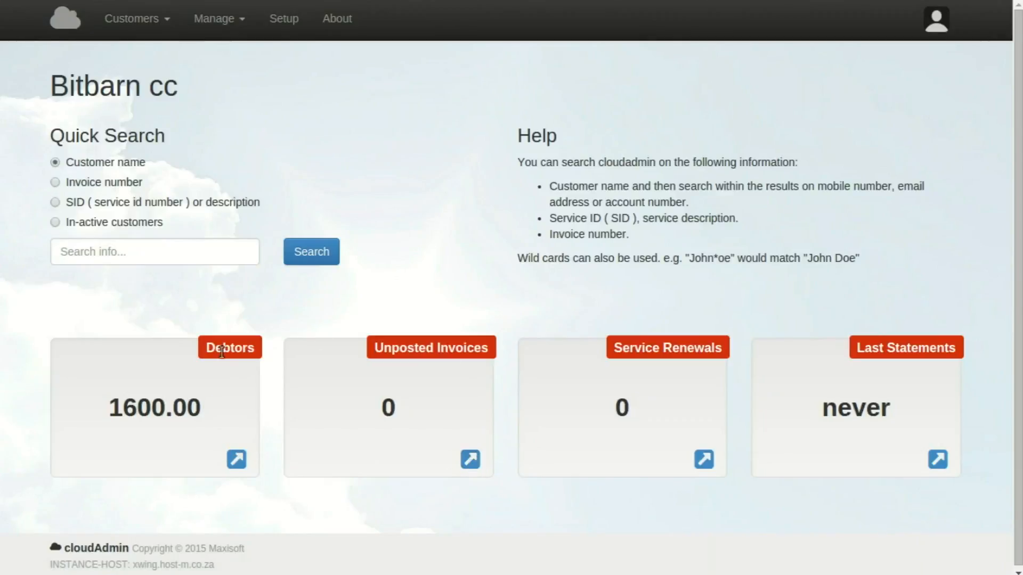
Note the 1600.00 debtors total and go to Customers > Email Invoices and Statements > Email Statements.
{"action": "left_click_drag", "start_coordinate": [111, 410], "coordinate": [205, 409]}
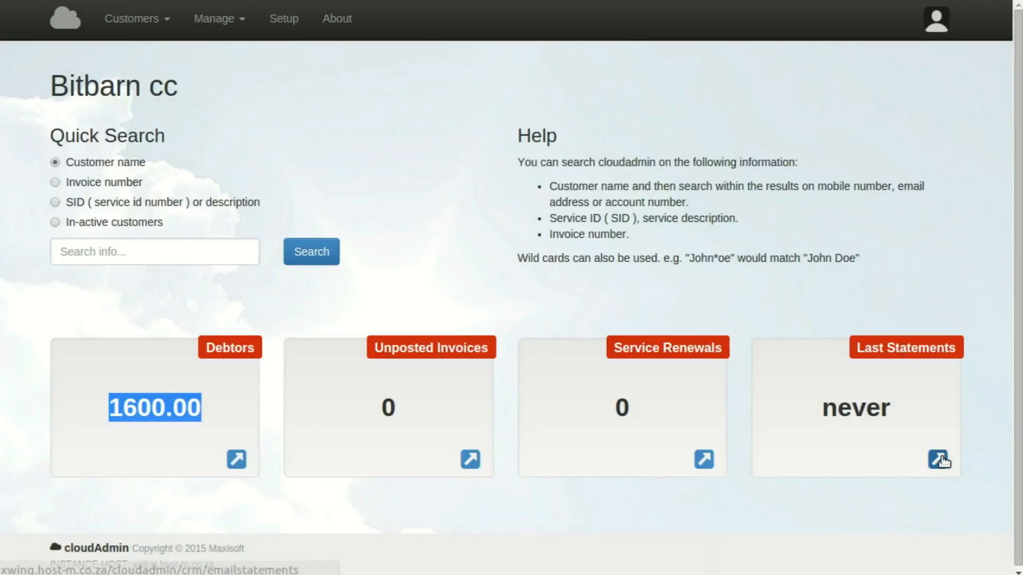
{"action": "left_click", "coordinate": [169, 23]}
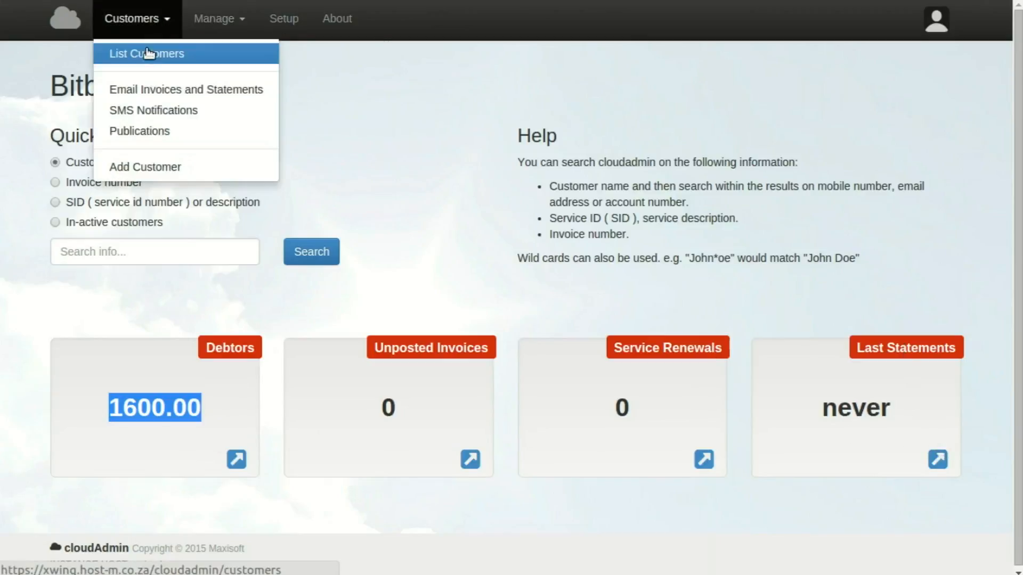
{"action": "left_click", "coordinate": [142, 95]}
{"action": "left_click", "coordinate": [157, 204]}
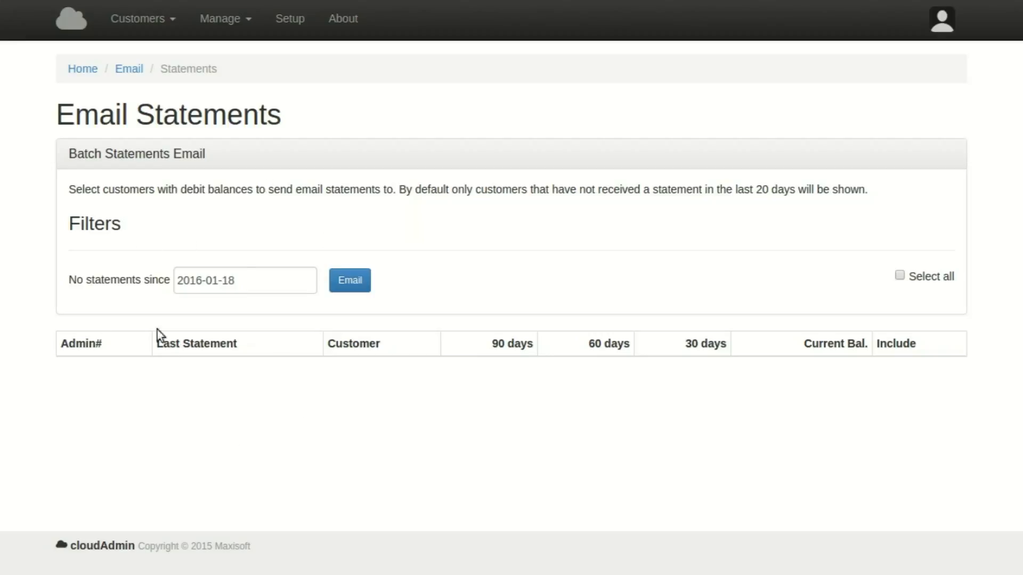
Filter to no statements since 2016-02-08 and email the statement to the 1600.00 debtor.
{"action": "left_click", "coordinate": [249, 279]}
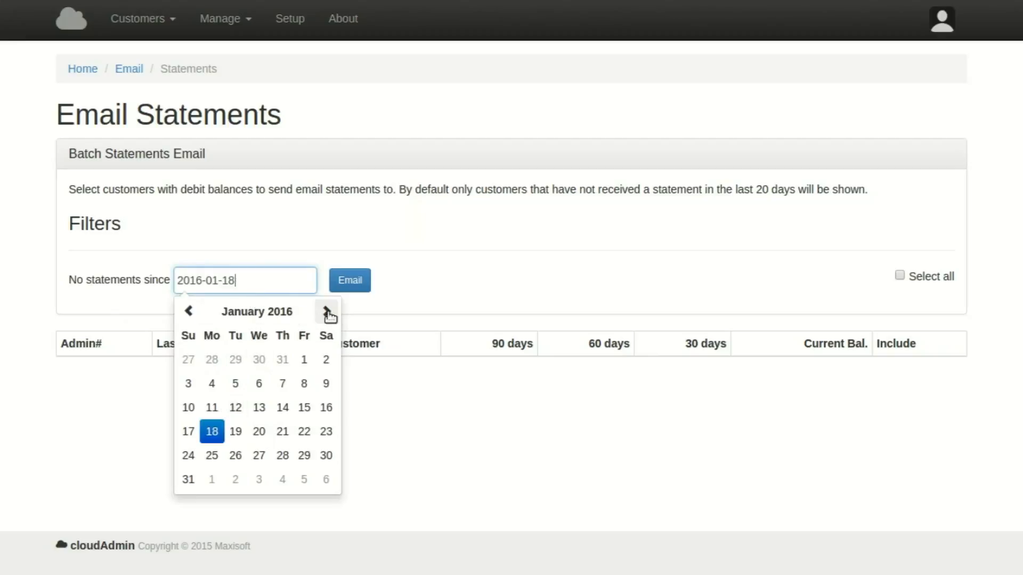
{"action": "left_click", "coordinate": [330, 313]}
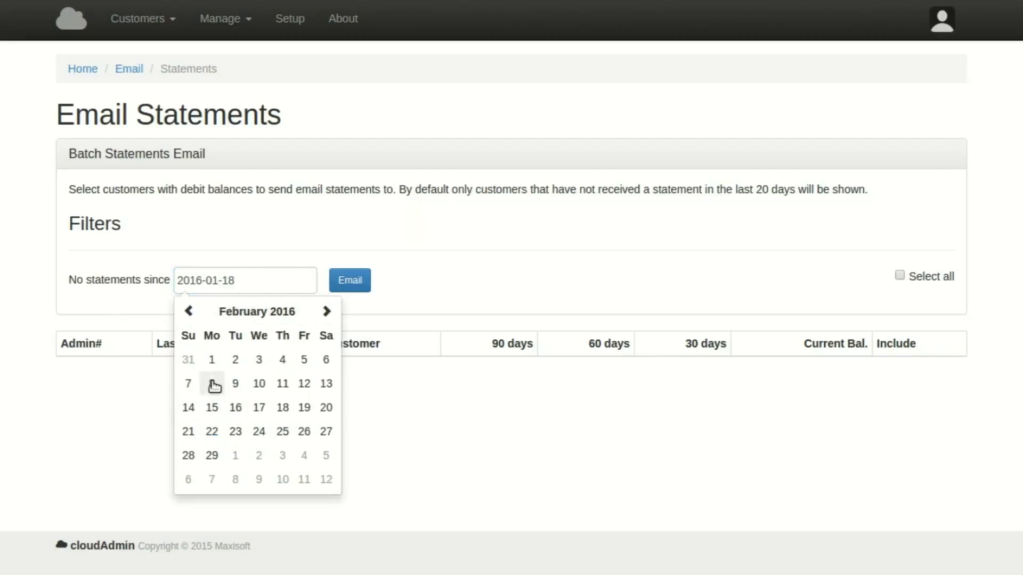
{"action": "left_click", "coordinate": [212, 384]}
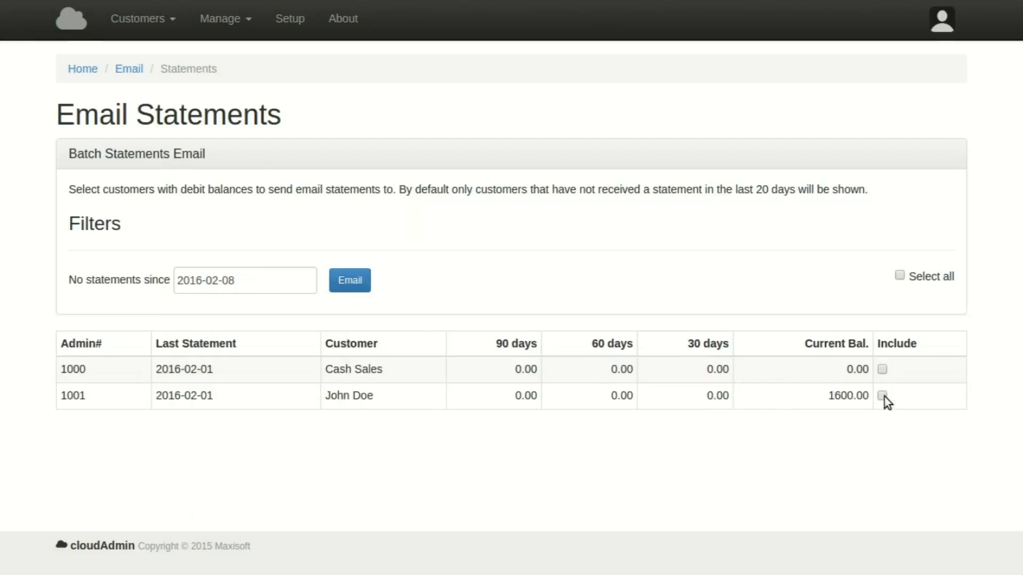
{"action": "left_click", "coordinate": [354, 281]}
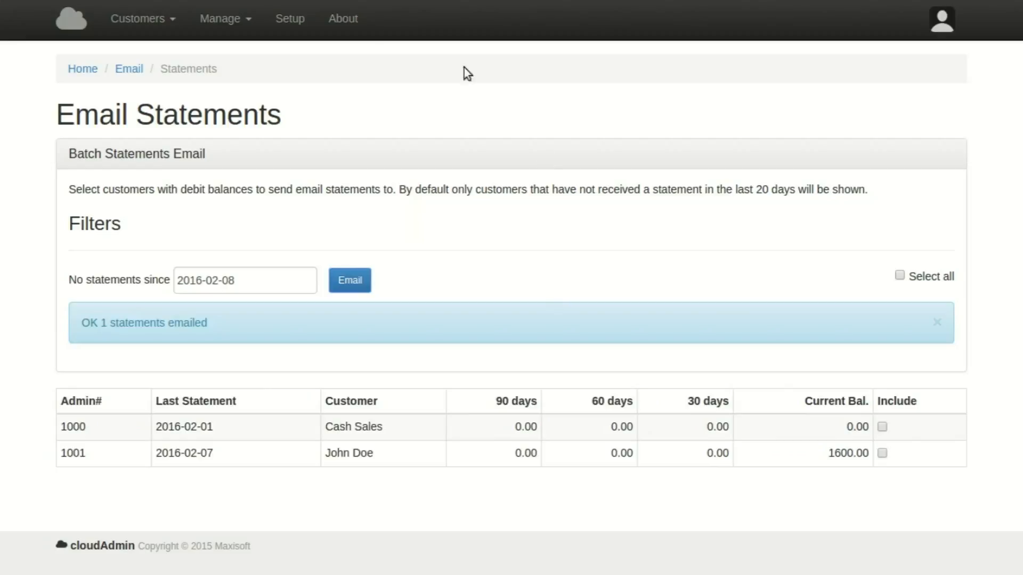
{"action": "left_click", "coordinate": [131, 70]}
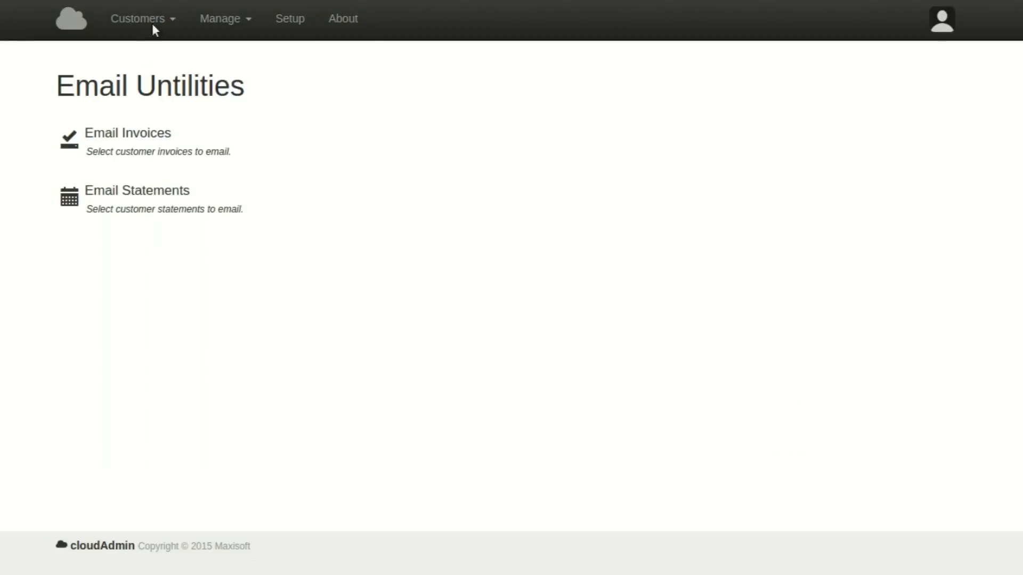
From the home dashboard, Quick Search for the debtor by customer name.
{"action": "left_click", "coordinate": [77, 16]}
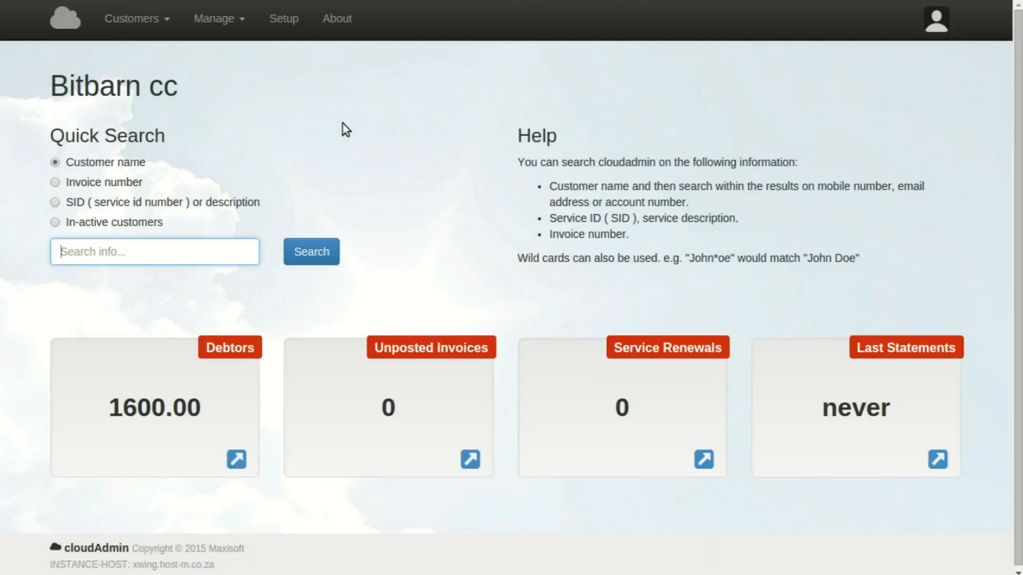
{"action": "type", "text": "john"}
{"action": "left_click", "coordinate": [319, 249]}
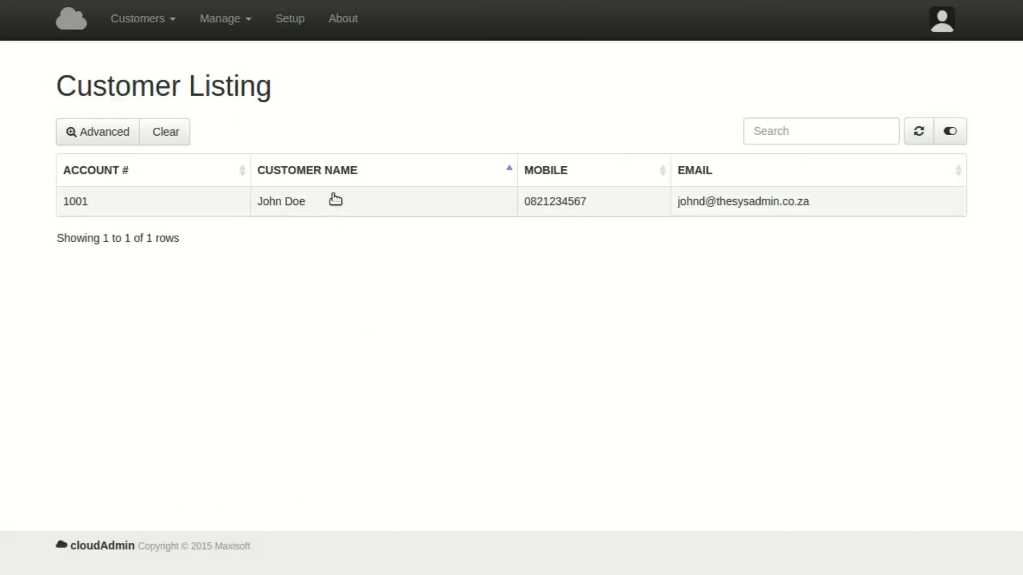
Open the debtor's record from the customer list and review its services, account transactions and invoices.
{"action": "left_click", "coordinate": [134, 18]}
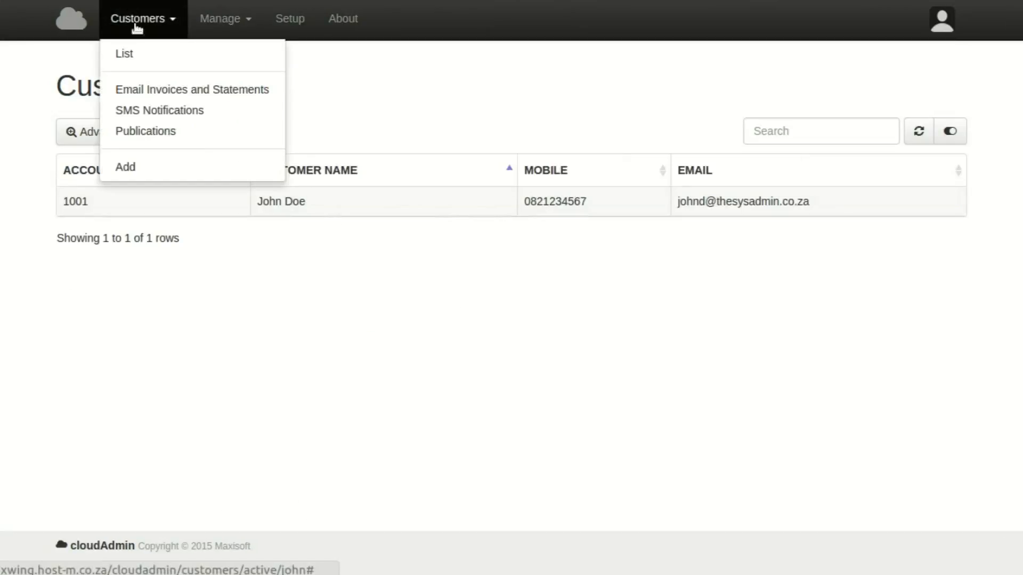
{"action": "left_click", "coordinate": [140, 54]}
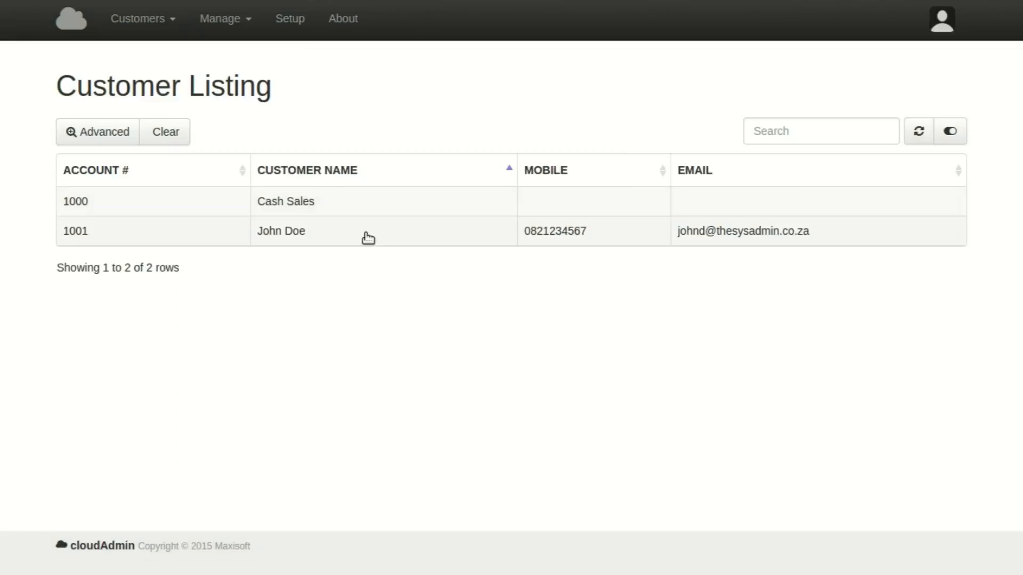
{"action": "left_click", "coordinate": [367, 238]}
{"action": "scroll", "coordinate": [323, 422], "scroll_direction": "down", "scroll_amount": 5}
{"action": "scroll", "coordinate": [323, 422], "scroll_direction": "up", "scroll_amount": 5}
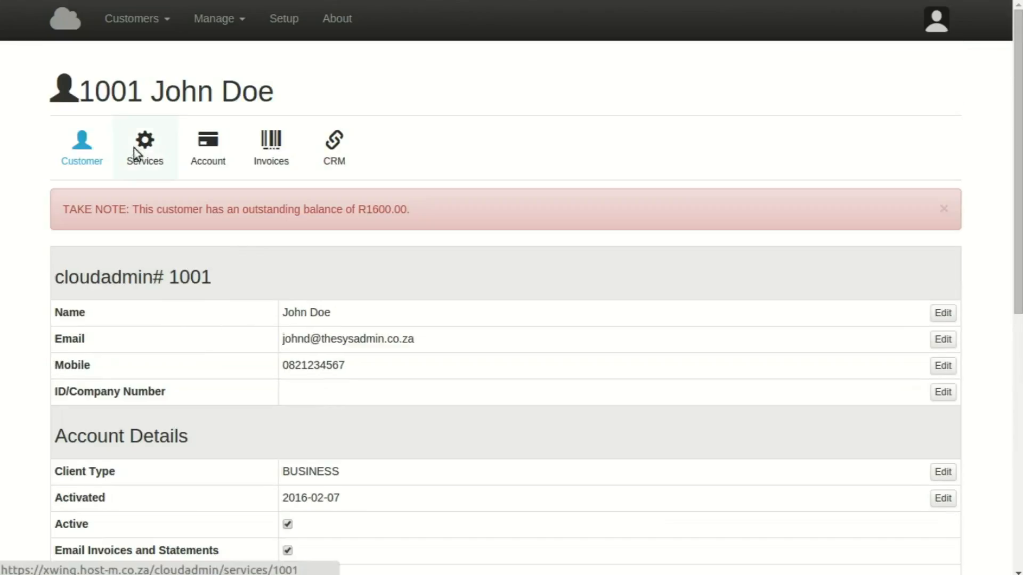
{"action": "left_click", "coordinate": [134, 149]}
{"action": "left_click", "coordinate": [209, 208]}
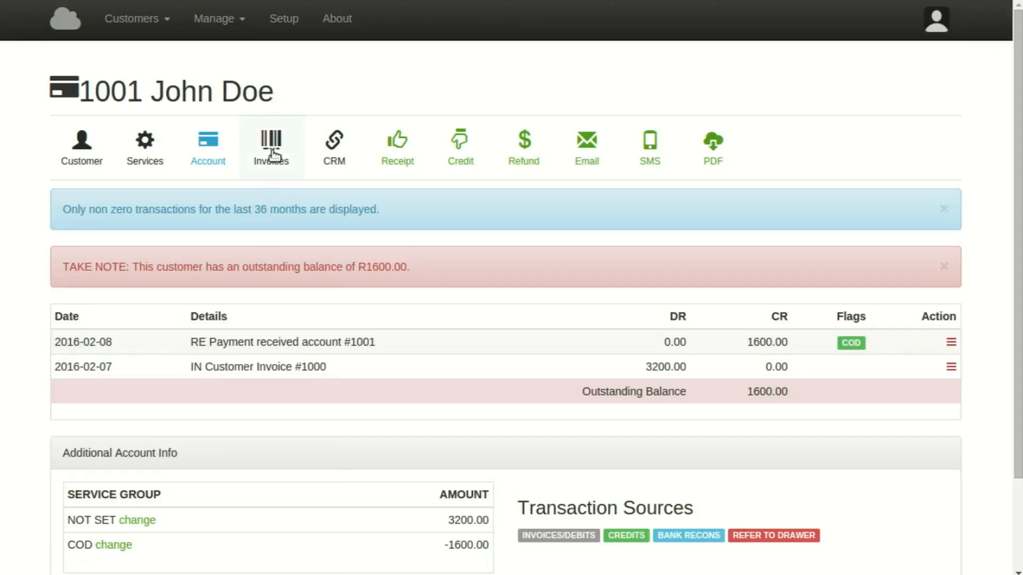
{"action": "left_click", "coordinate": [273, 156]}
Inspect the customer's CRM email log entries, including the Bitbarn Accounts Statement, then return home.
{"action": "left_click", "coordinate": [335, 147]}
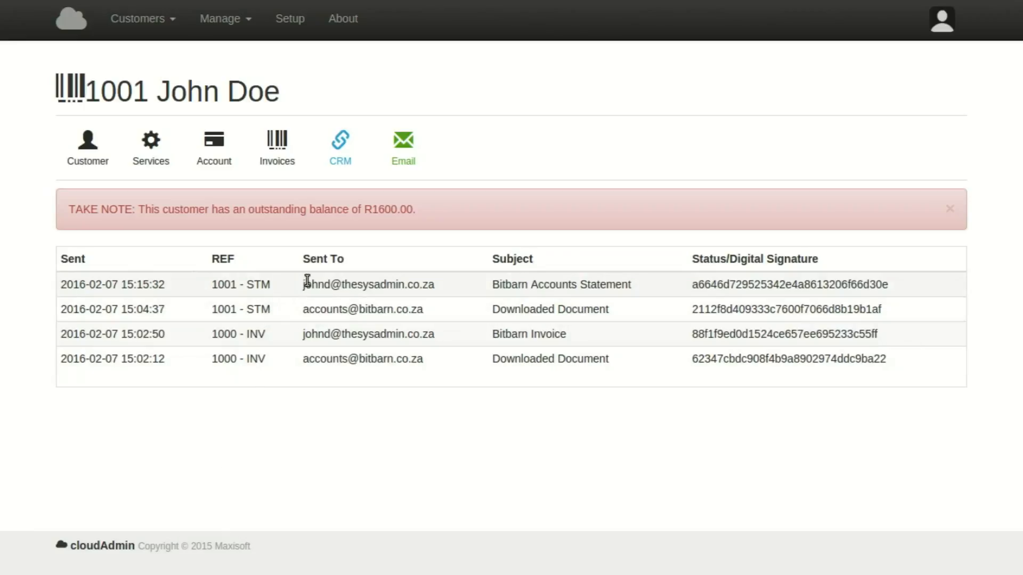
{"action": "left_click_drag", "start_coordinate": [303, 283], "coordinate": [432, 284]}
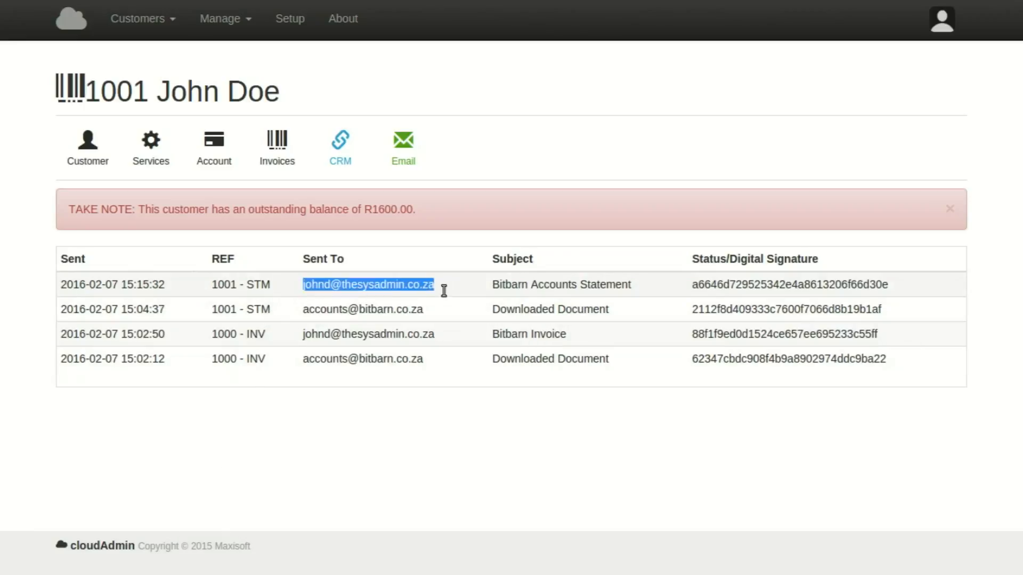
{"action": "left_click_drag", "start_coordinate": [620, 312], "coordinate": [488, 308]}
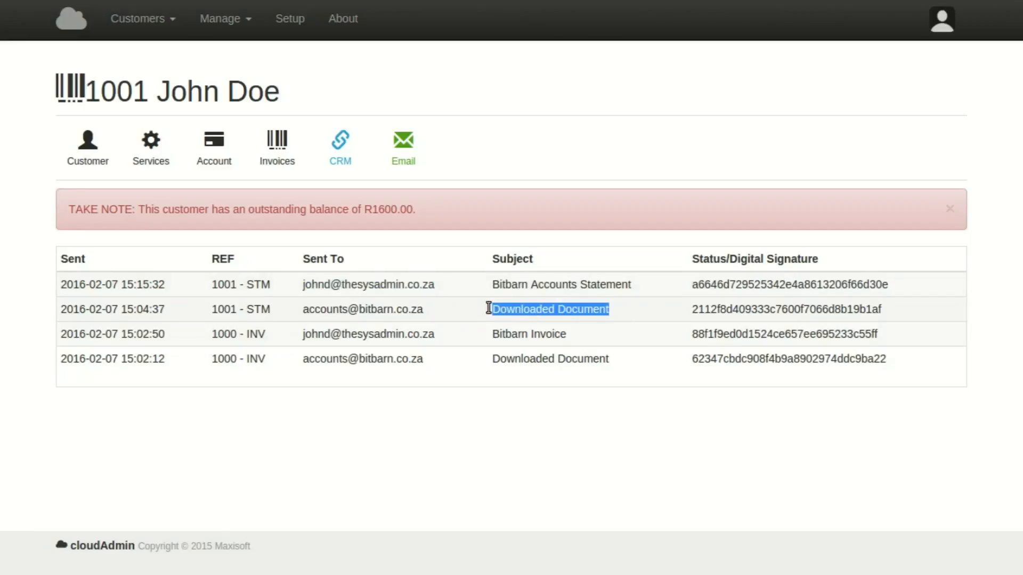
{"action": "left_click", "coordinate": [602, 358]}
{"action": "left_click_drag", "start_coordinate": [610, 358], "coordinate": [486, 359]}
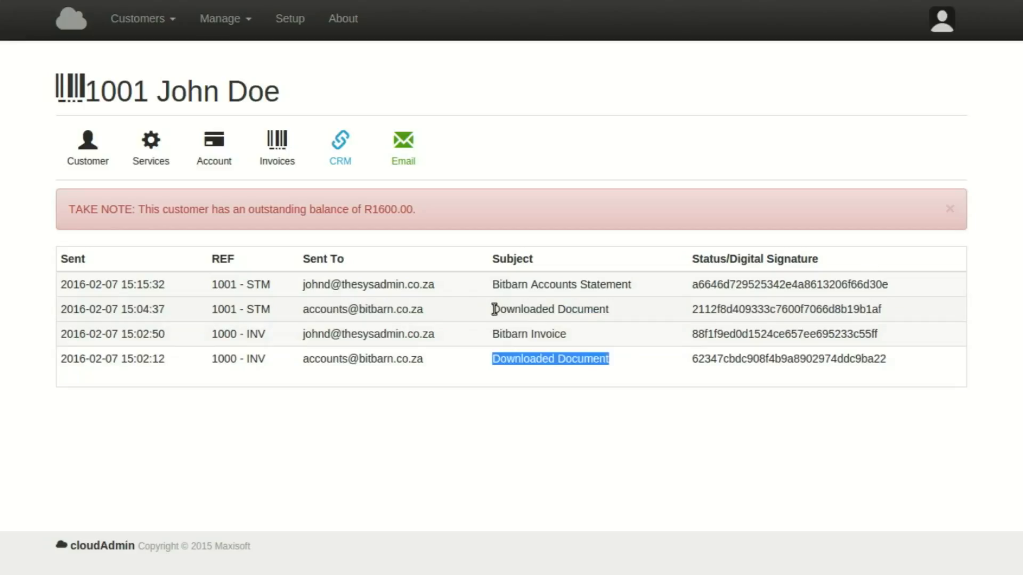
{"action": "left_click", "coordinate": [304, 308]}
{"action": "left_click_drag", "start_coordinate": [304, 308], "coordinate": [431, 313]}
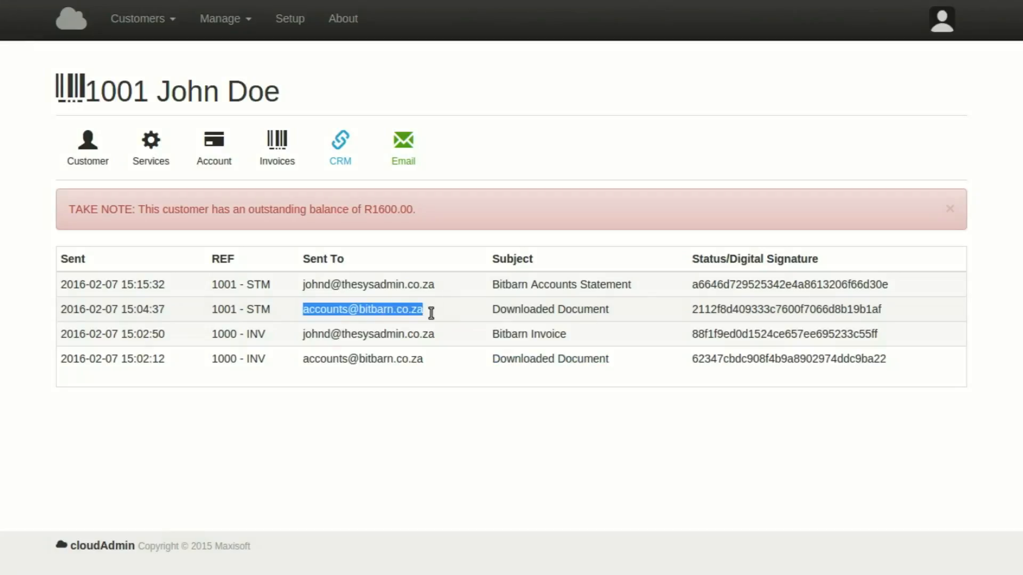
{"action": "left_click", "coordinate": [63, 19]}
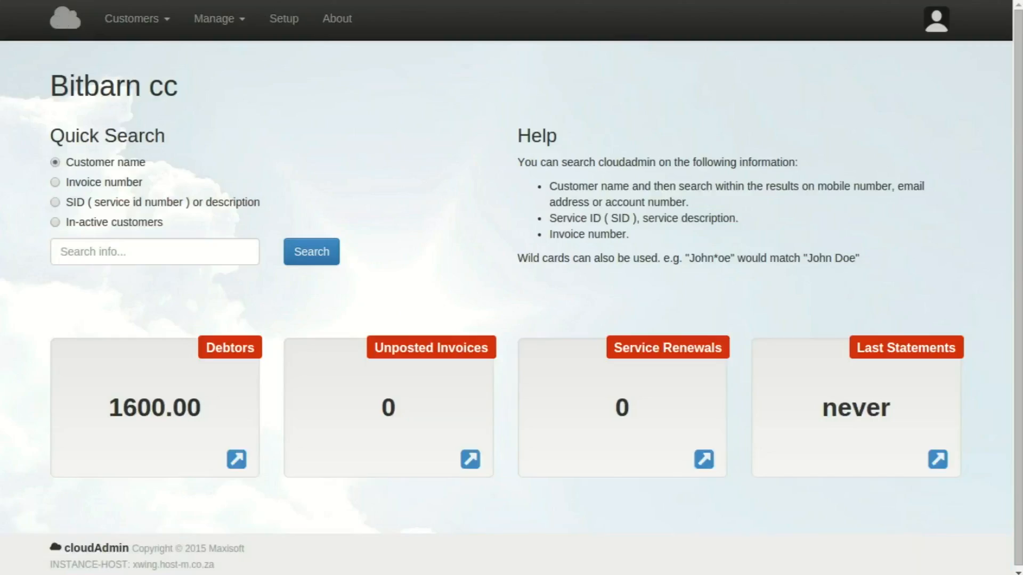